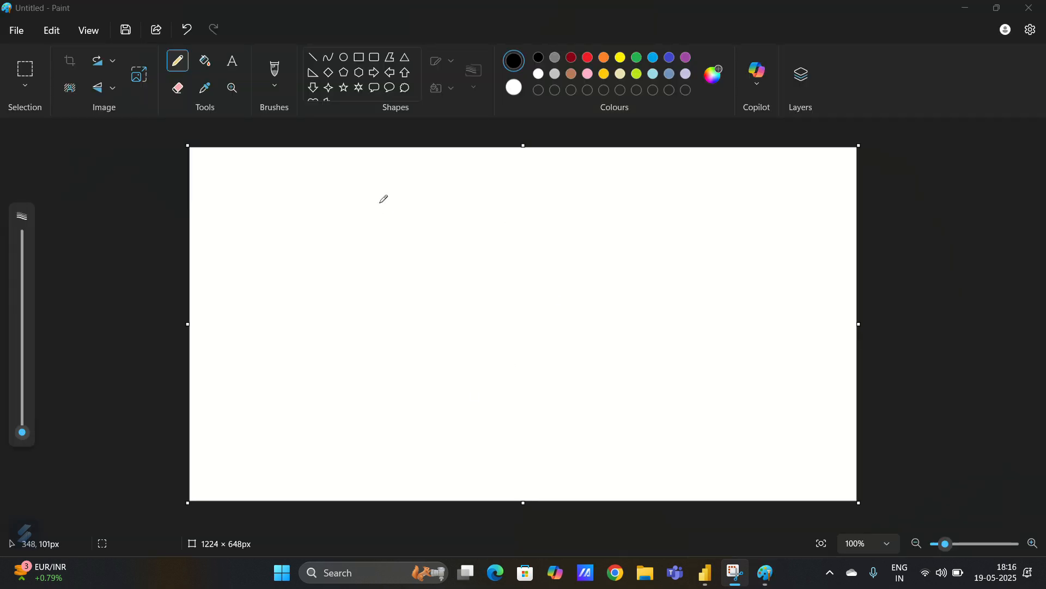
Sketch a vertical and a horizontal chart axis freehand on the blank canvas in black.
{"action": "left_click", "coordinate": [364, 188]}
{"action": "mouse_move", "coordinate": [363, 191]}
{"action": "left_mouse_down"}
{"action": "mouse_move", "coordinate": [375, 424]}
{"action": "mouse_move", "coordinate": [648, 419]}
{"action": "mouse_move", "coordinate": [769, 404]}
{"action": "left_mouse_up"}
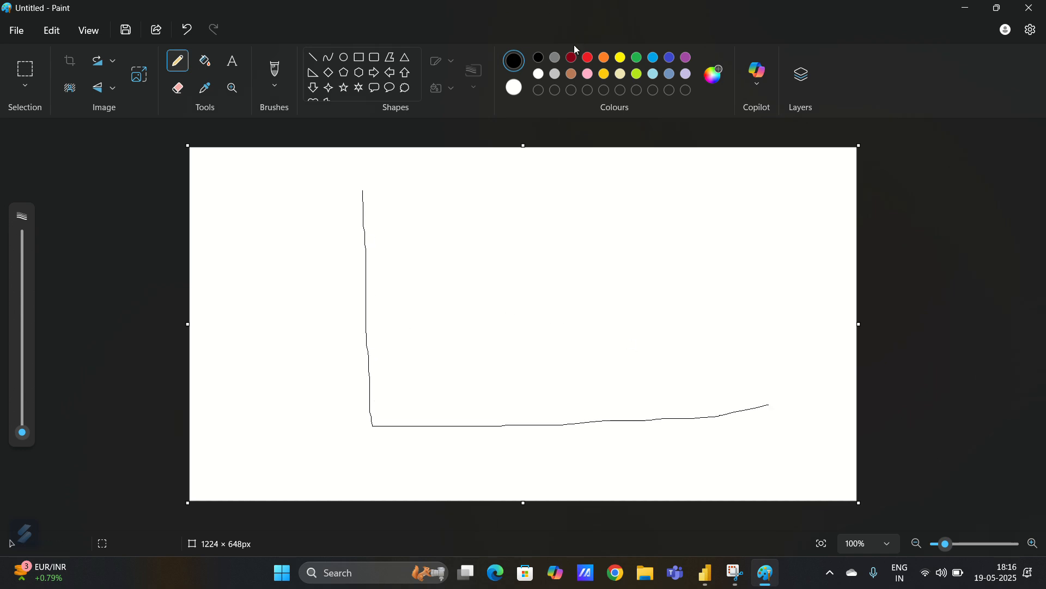
Draw dark red data points and a rising zigzag trend line between the axes, and mark the line's middle dip in black.
{"action": "left_click", "coordinate": [567, 58]}
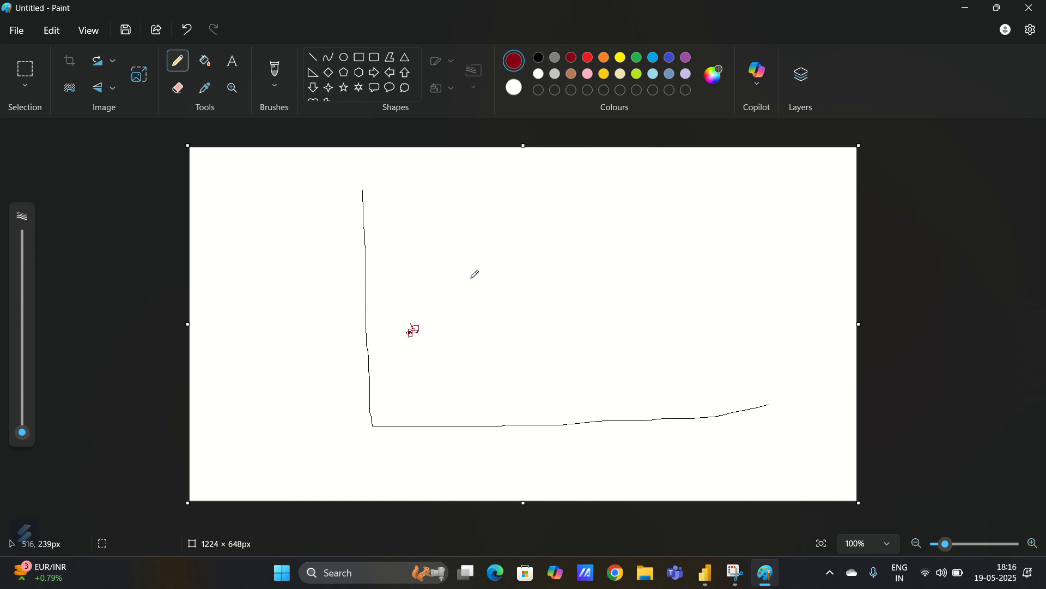
{"action": "mouse_move", "coordinate": [471, 271]}
{"action": "left_mouse_down"}
{"action": "mouse_move", "coordinate": [488, 276]}
{"action": "mouse_move", "coordinate": [471, 281]}
{"action": "left_mouse_up"}
{"action": "left_click_drag", "start_coordinate": [558, 255], "coordinate": [563, 257]}
{"action": "mouse_move", "coordinate": [388, 366]}
{"action": "left_mouse_down"}
{"action": "mouse_move", "coordinate": [471, 283]}
{"action": "mouse_move", "coordinate": [548, 276]}
{"action": "mouse_move", "coordinate": [574, 255]}
{"action": "mouse_move", "coordinate": [642, 316]}
{"action": "mouse_move", "coordinate": [717, 236]}
{"action": "mouse_move", "coordinate": [761, 280]}
{"action": "mouse_move", "coordinate": [793, 227]}
{"action": "left_mouse_up"}
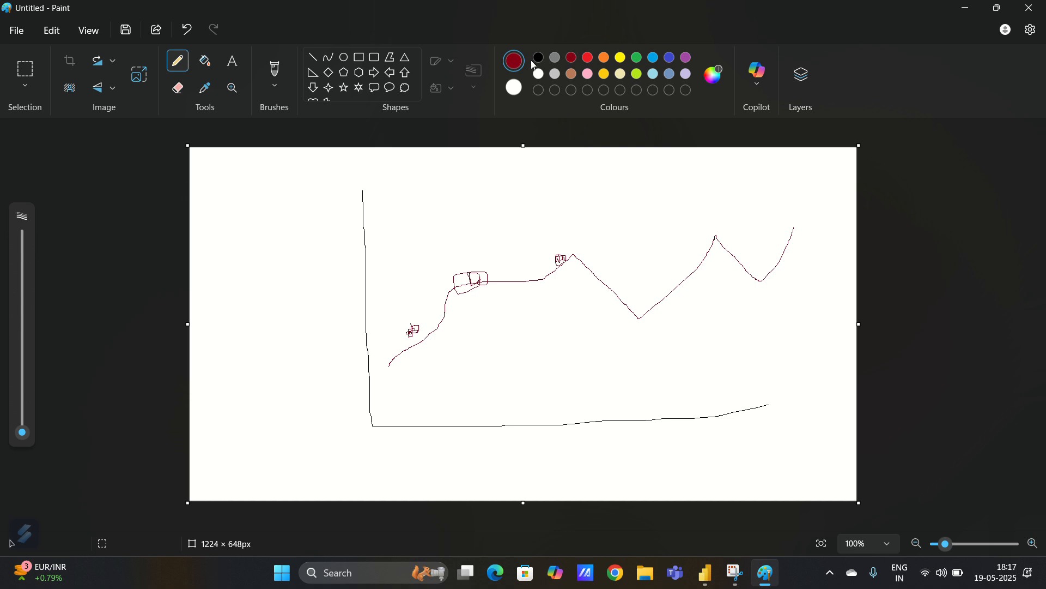
{"action": "left_click", "coordinate": [536, 64]}
{"action": "left_click_drag", "start_coordinate": [638, 314], "coordinate": [640, 311]}
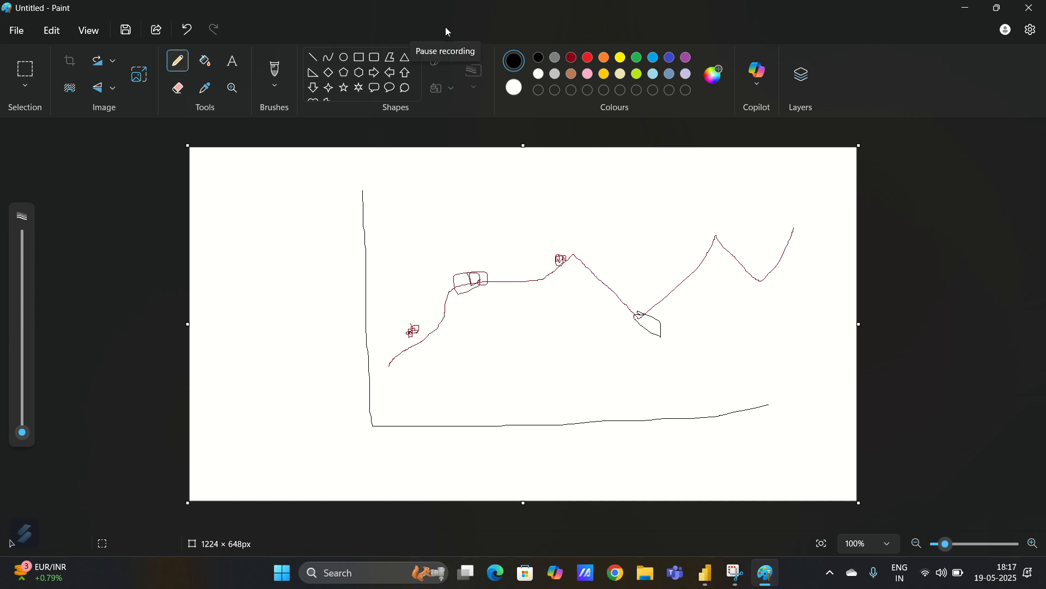
Switch to Power BI and add an empty line chart, enlarged and centred beneath the page title.
{"action": "left_click", "coordinate": [706, 572]}
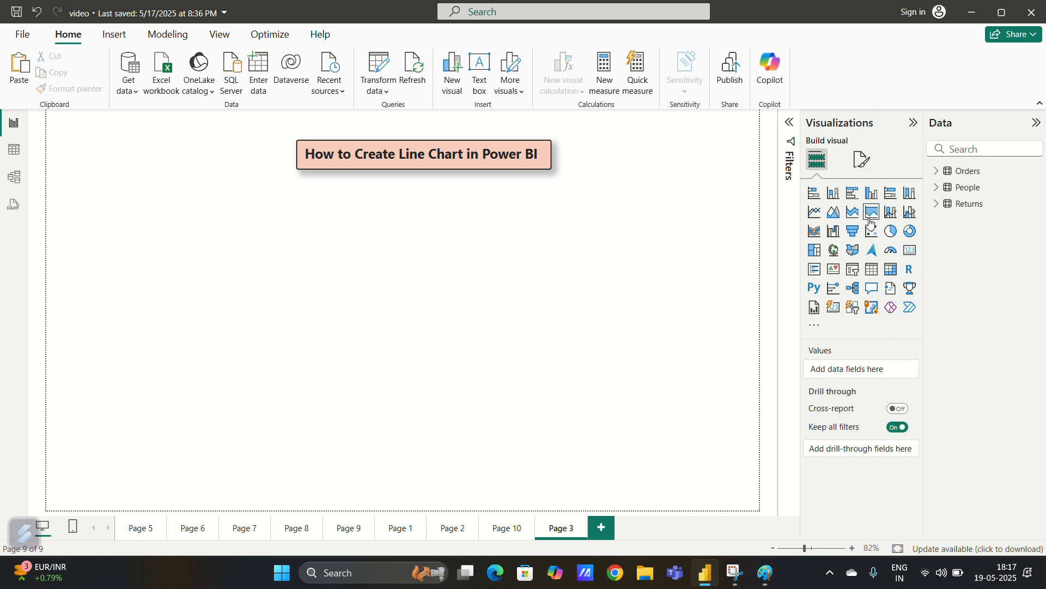
{"action": "left_click", "coordinate": [815, 214]}
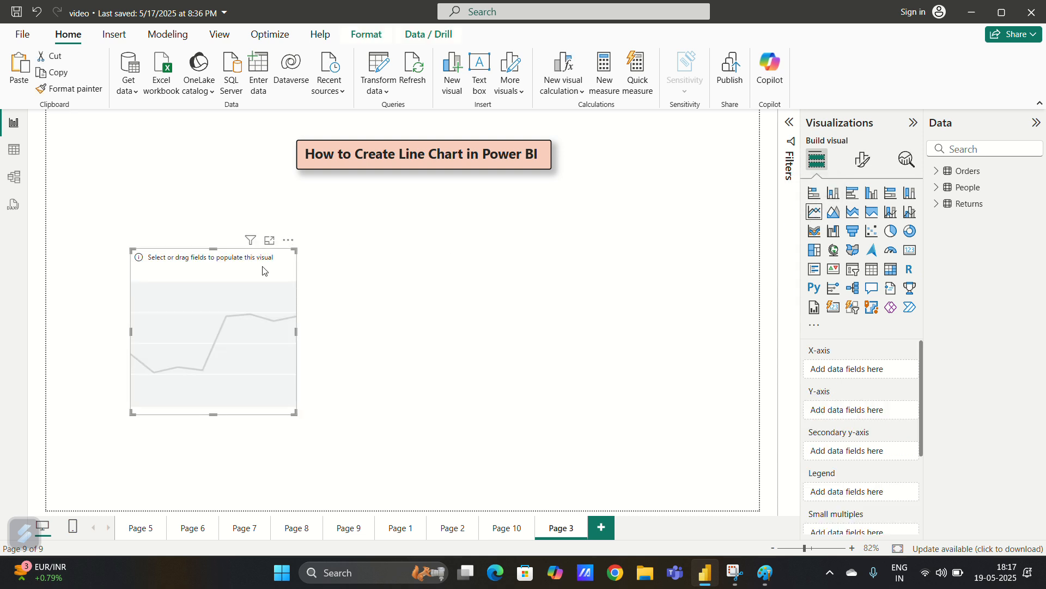
{"action": "left_click_drag", "start_coordinate": [263, 271], "coordinate": [369, 245]}
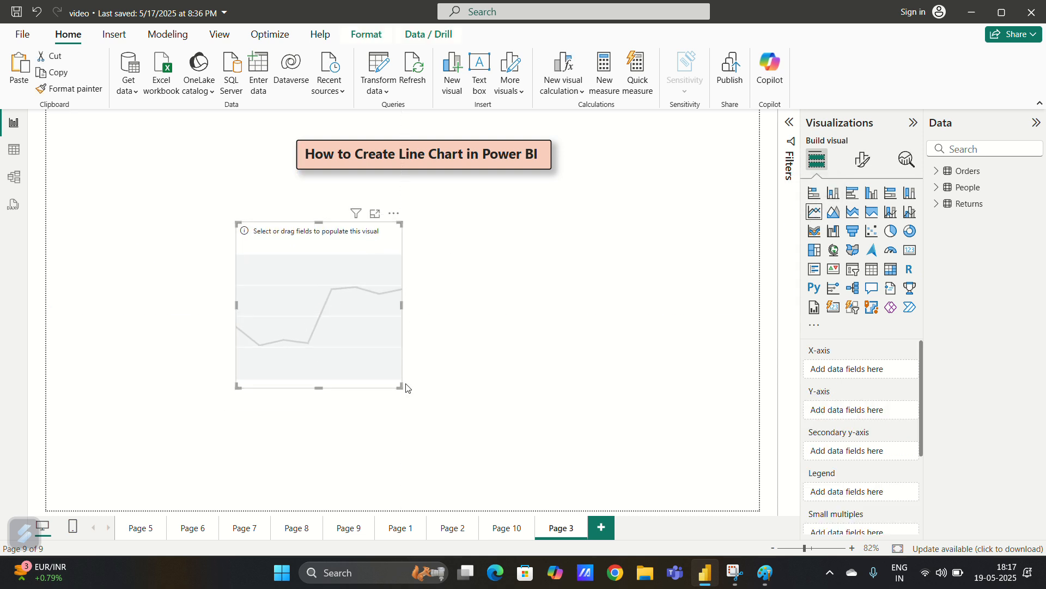
{"action": "left_click_drag", "start_coordinate": [396, 388], "coordinate": [531, 448]}
{"action": "left_click_drag", "start_coordinate": [461, 298], "coordinate": [503, 281]}
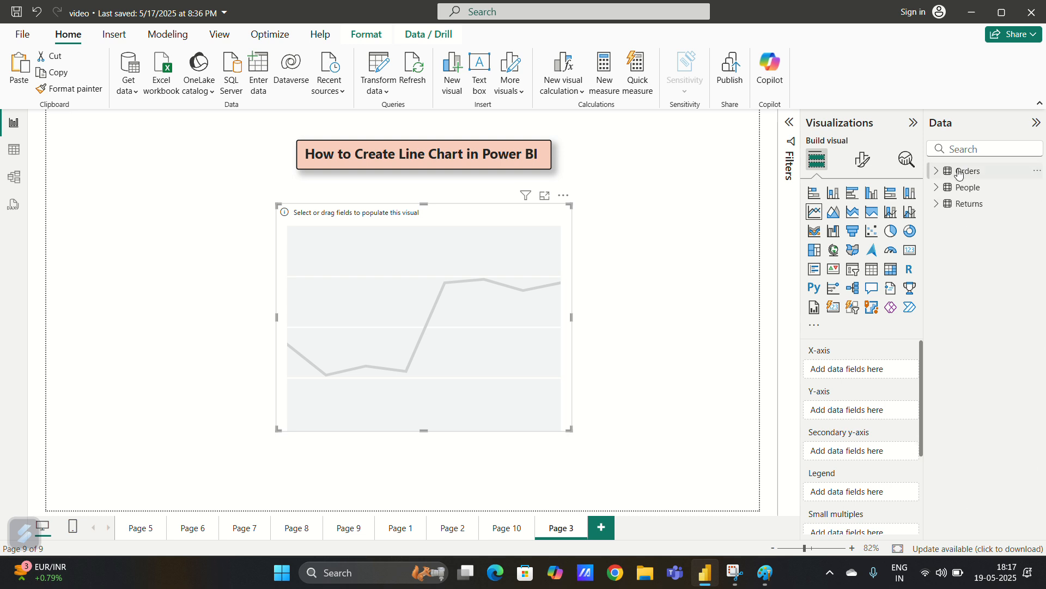
Assign the Order Date field from the Orders table to the line chart's X-axis.
{"action": "left_click", "coordinate": [936, 171]}
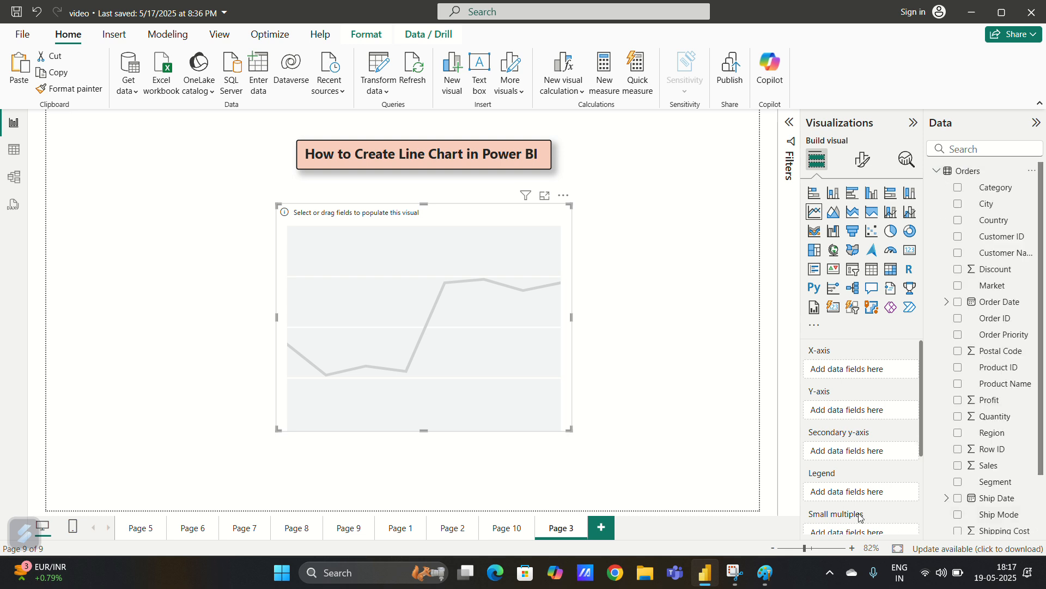
{"action": "scroll", "coordinate": [817, 466], "scroll_direction": "down", "scroll_amount": 3}
{"action": "scroll", "coordinate": [816, 466], "scroll_direction": "up", "scroll_amount": 3}
{"action": "left_click_drag", "start_coordinate": [975, 305], "coordinate": [839, 365]}
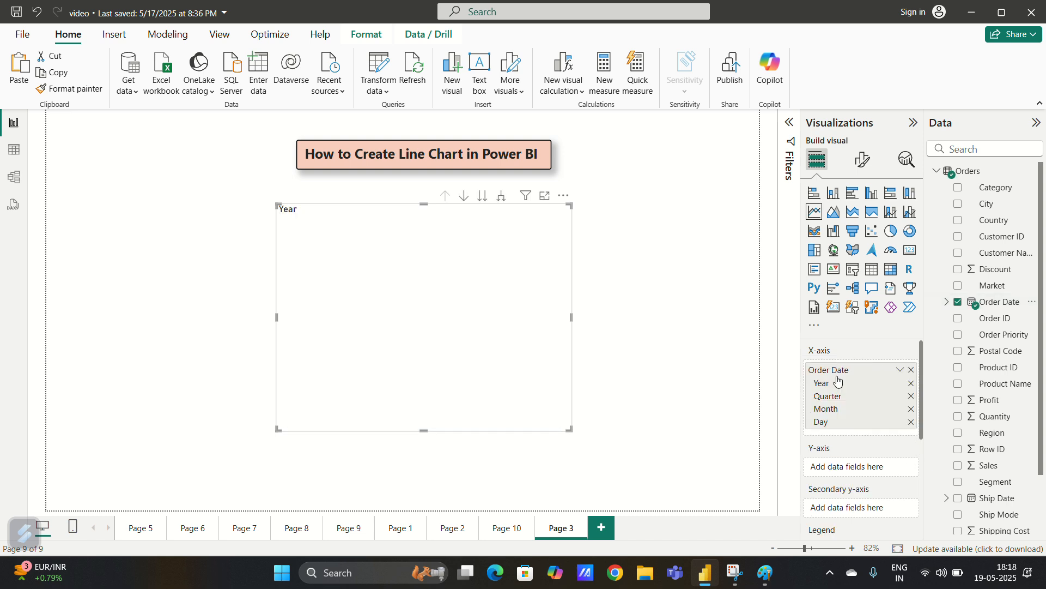
Assign the Sales field from the Orders table to the line chart's Y-axis.
{"action": "scroll", "coordinate": [851, 415], "scroll_direction": "down", "scroll_amount": 3}
{"action": "scroll", "coordinate": [904, 432], "scroll_direction": "up", "scroll_amount": 3}
{"action": "left_click_drag", "start_coordinate": [1006, 469], "coordinate": [879, 467]}
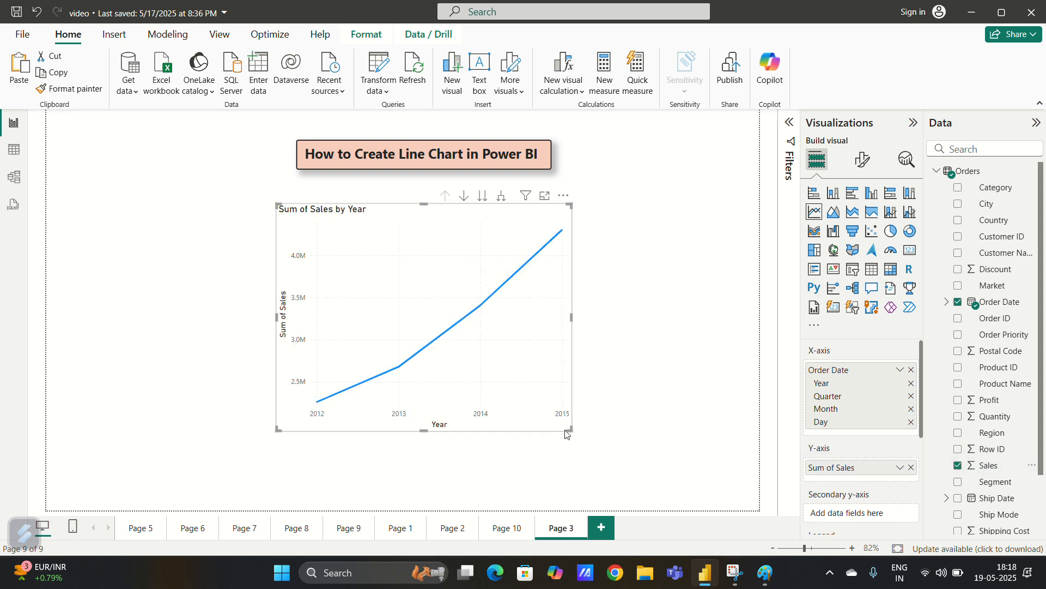
Enlarge the line chart further and reposition it so it sits centred below the page title.
{"action": "left_click_drag", "start_coordinate": [567, 433], "coordinate": [663, 472]}
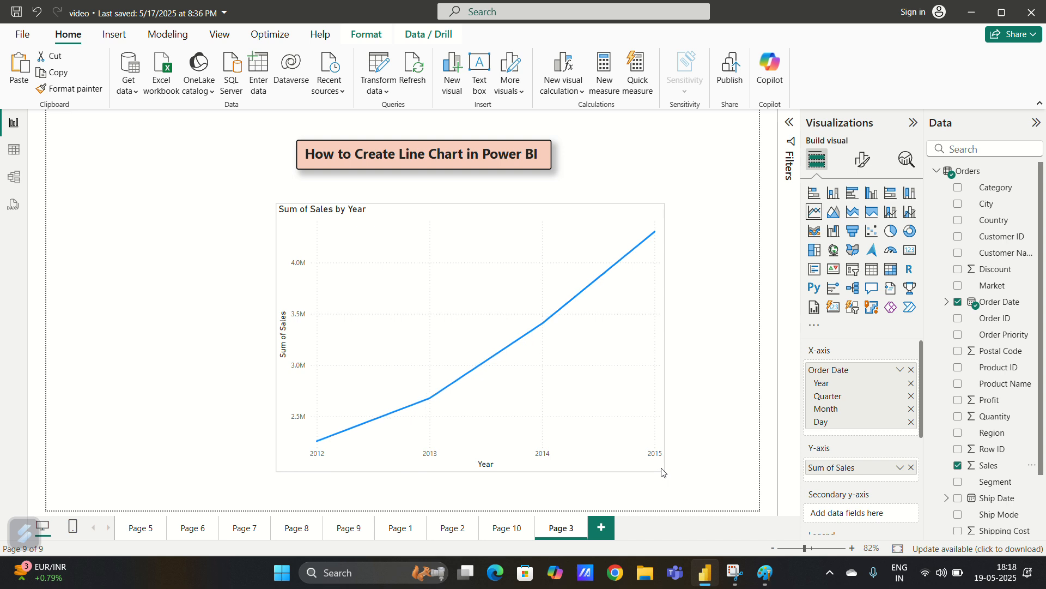
{"action": "left_click_drag", "start_coordinate": [592, 390], "coordinate": [570, 382]}
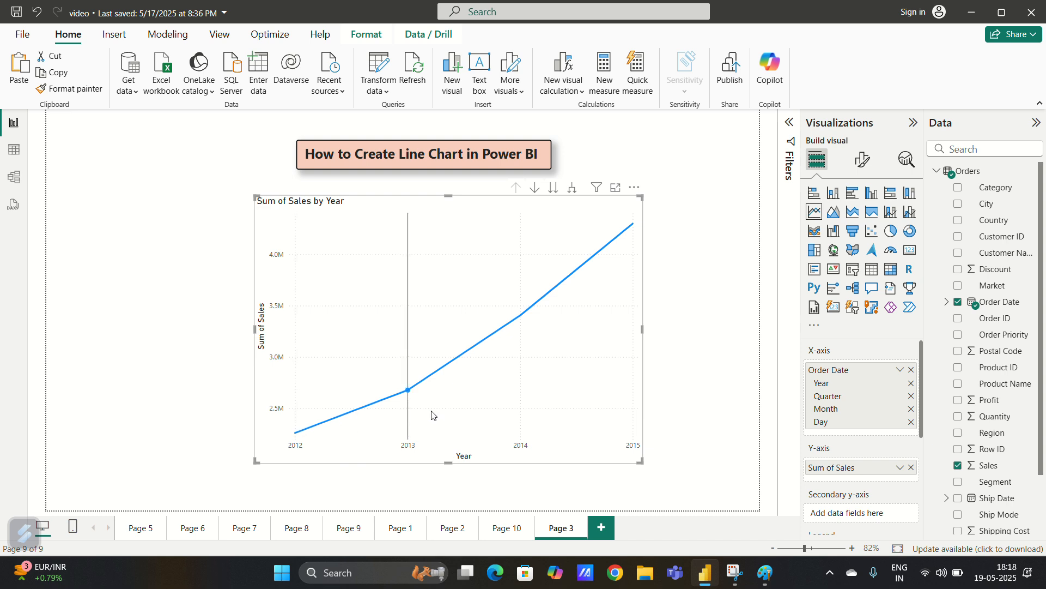
{"action": "mouse_move", "coordinate": [381, 423]}
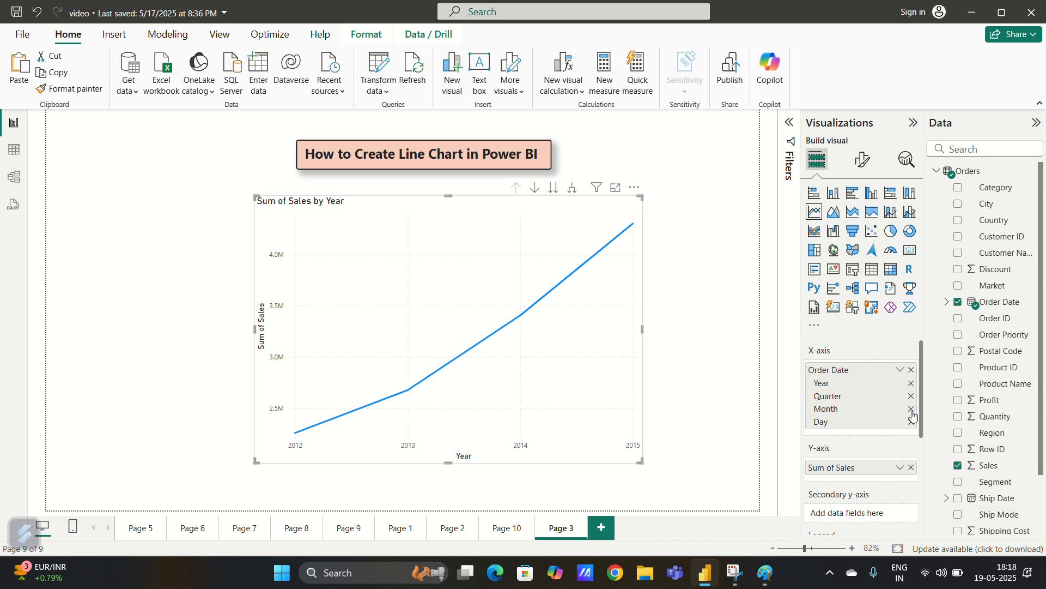
Split the sales line by Category using the chart's legend, and inspect the category values for individual years.
{"action": "scroll", "coordinate": [863, 434], "scroll_direction": "down", "scroll_amount": 3}
{"action": "scroll", "coordinate": [863, 434], "scroll_direction": "up", "scroll_amount": 3}
{"action": "scroll", "coordinate": [863, 408], "scroll_direction": "down", "scroll_amount": 1}
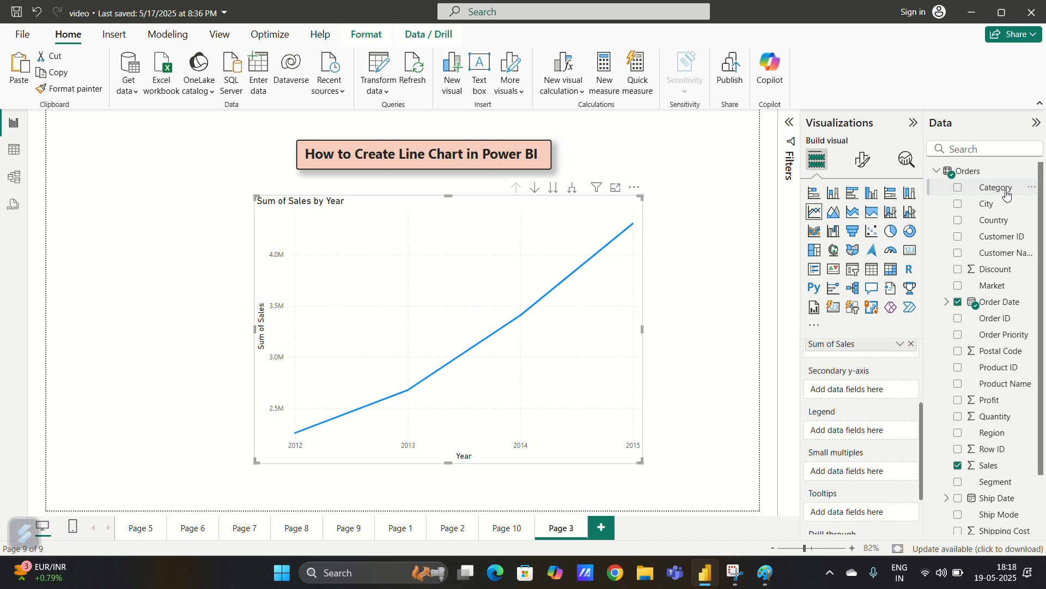
{"action": "left_click_drag", "start_coordinate": [1007, 195], "coordinate": [886, 433]}
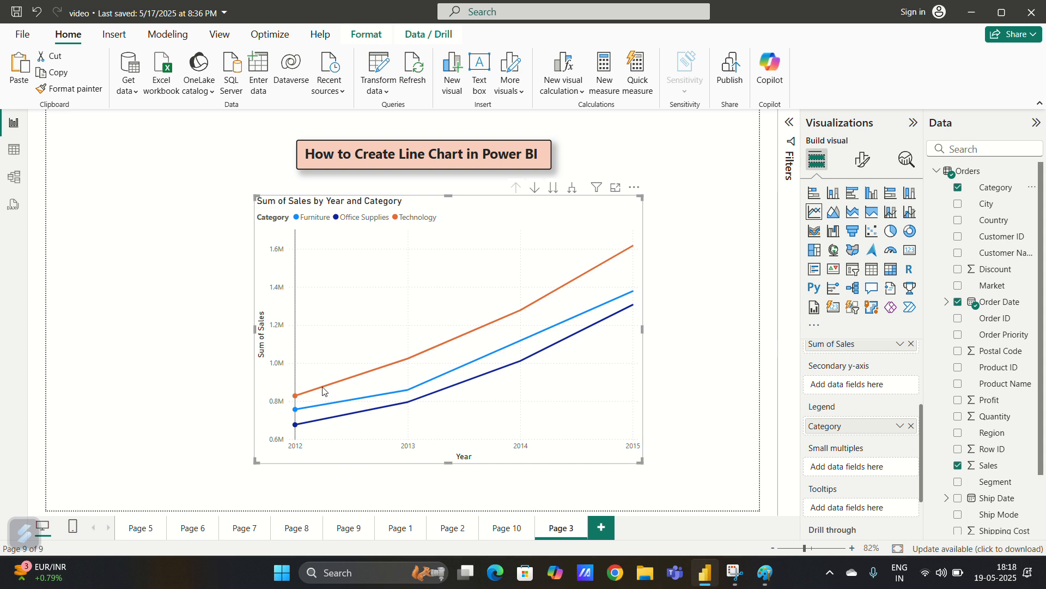
{"action": "mouse_move", "coordinate": [364, 387]}
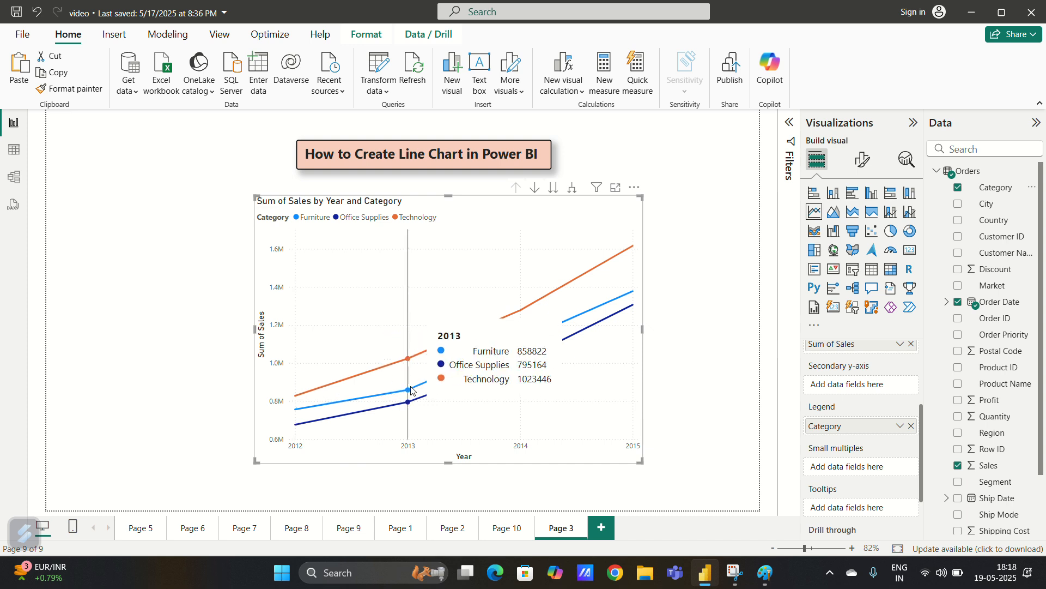
{"action": "mouse_move", "coordinate": [523, 371]}
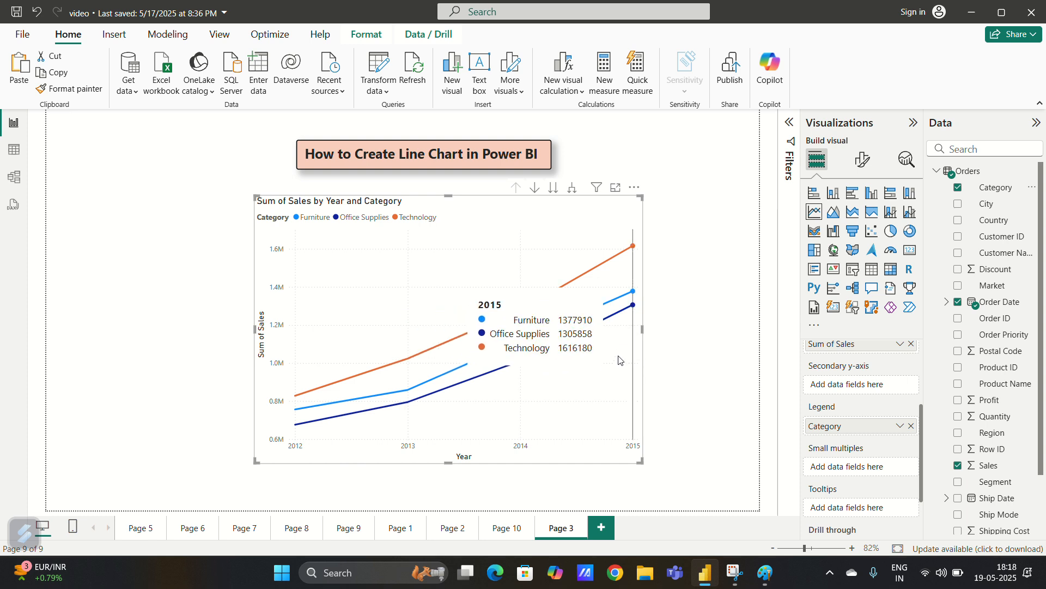
Open the Lines formatting settings of the line chart.
{"action": "left_click", "coordinate": [867, 161]}
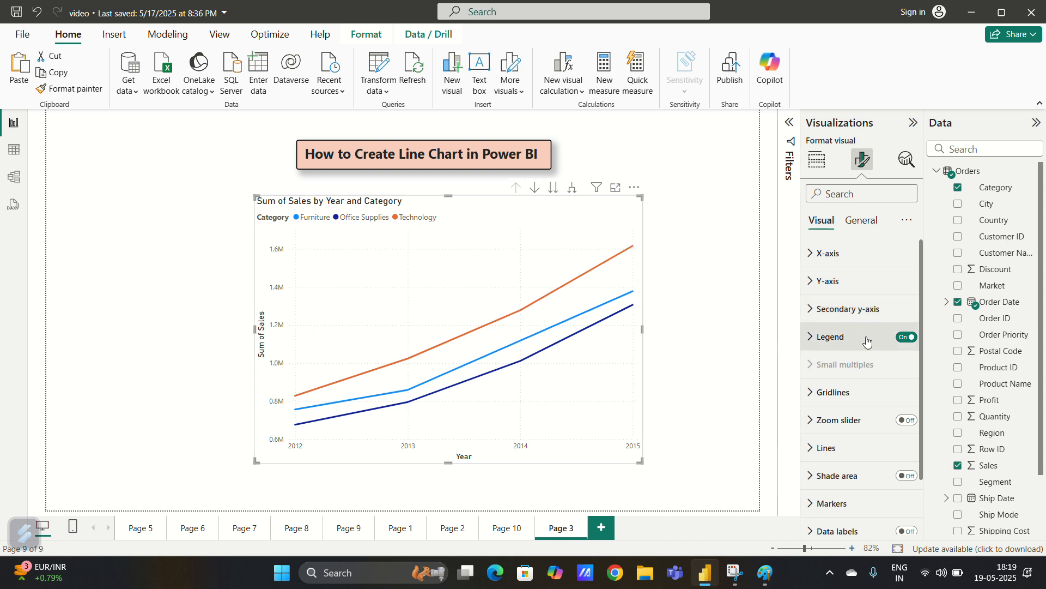
{"action": "scroll", "coordinate": [867, 341], "scroll_direction": "down", "scroll_amount": 2}
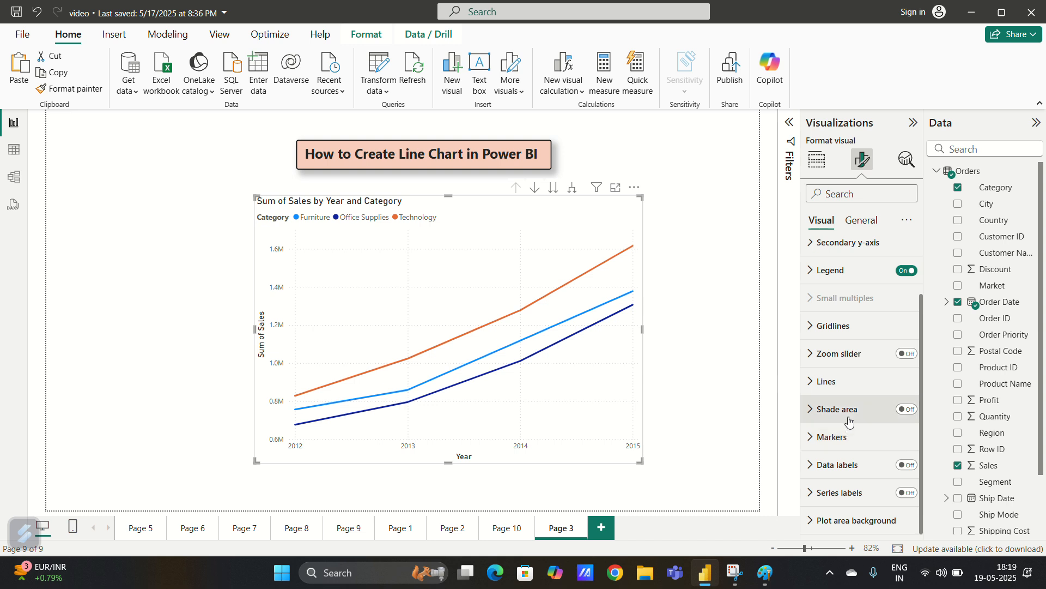
{"action": "left_click", "coordinate": [836, 390]}
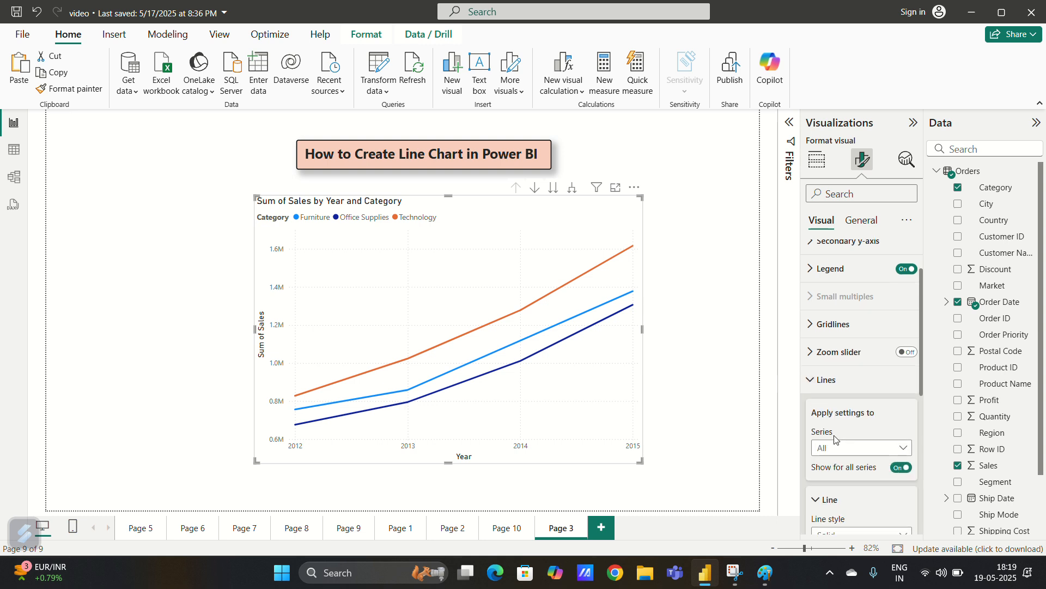
Hide the Furniture series line, show it again, and return the series selection to All.
{"action": "scroll", "coordinate": [815, 385], "scroll_direction": "down", "scroll_amount": 2}
{"action": "left_click", "coordinate": [856, 382]}
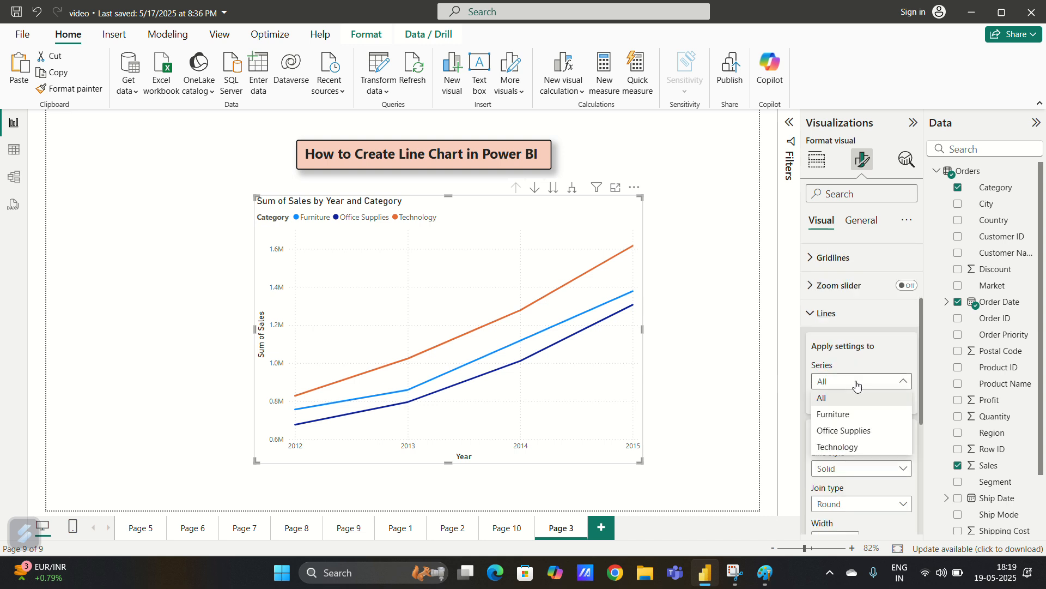
{"action": "left_click", "coordinate": [833, 415]}
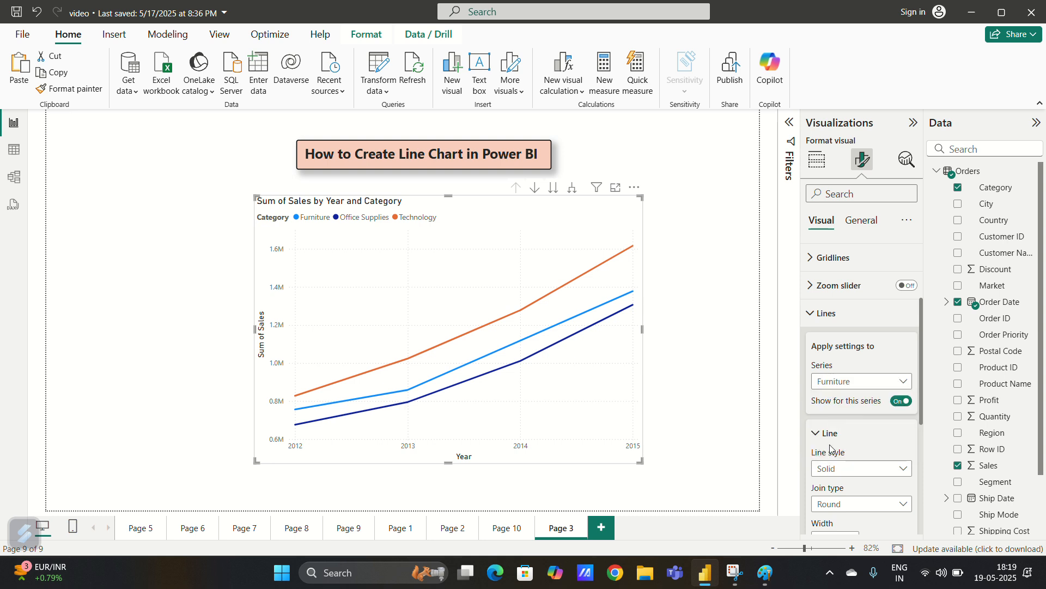
{"action": "left_click", "coordinate": [904, 403]}
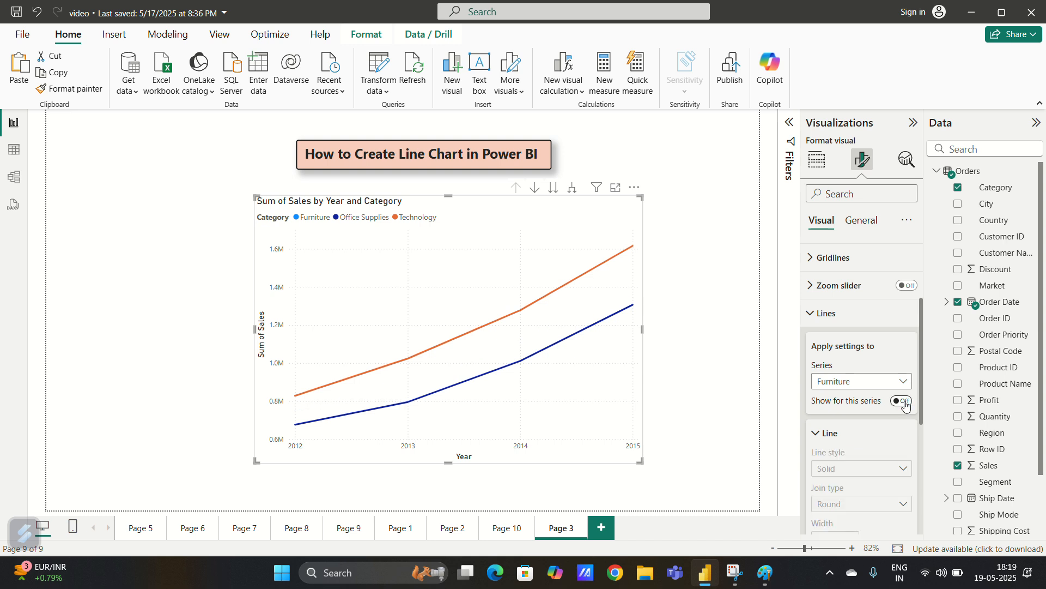
{"action": "left_click", "coordinate": [904, 403]}
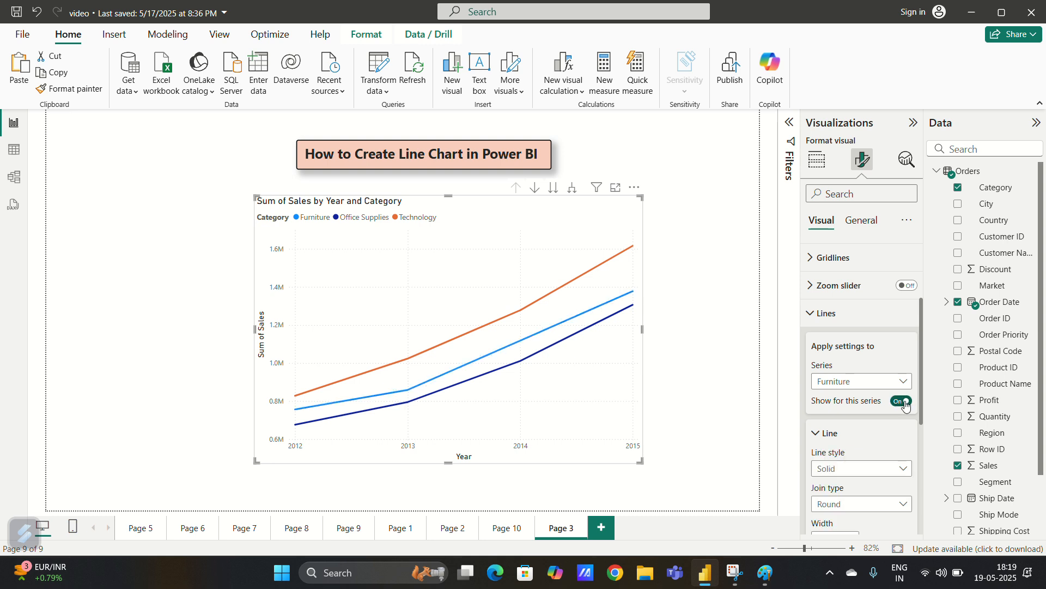
{"action": "left_click", "coordinate": [879, 382]}
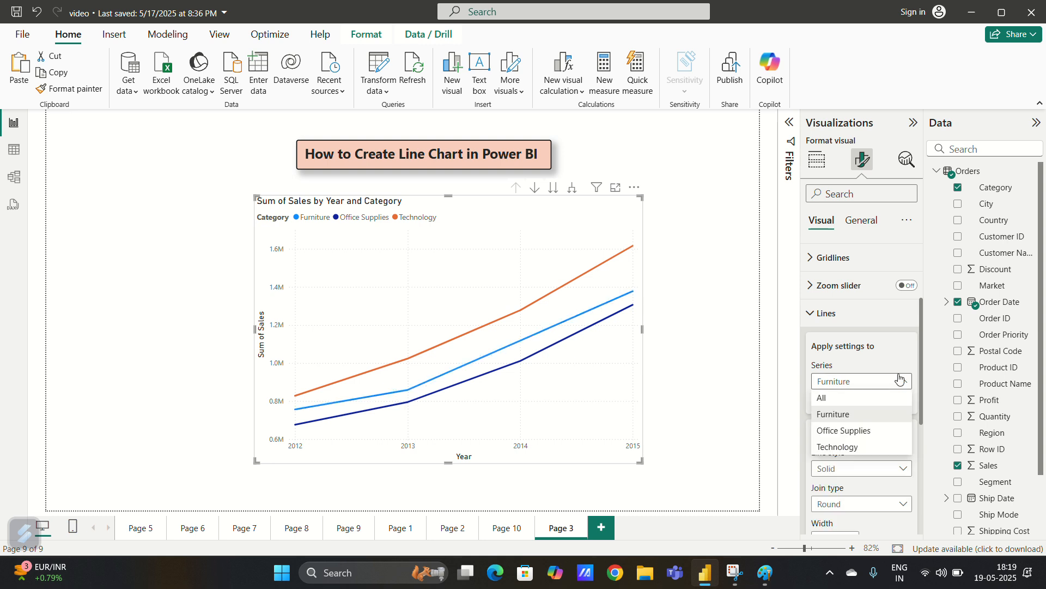
{"action": "left_click", "coordinate": [851, 401]}
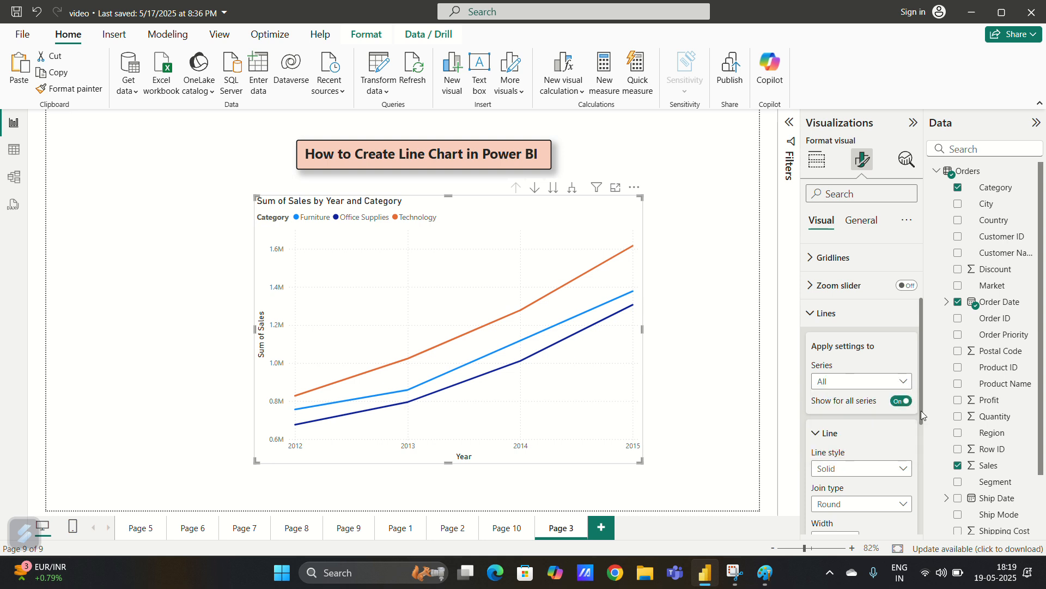
Turn off line display for all series, try the Furniture series setting, and turn display for all series back on.
{"action": "left_click", "coordinate": [907, 402]}
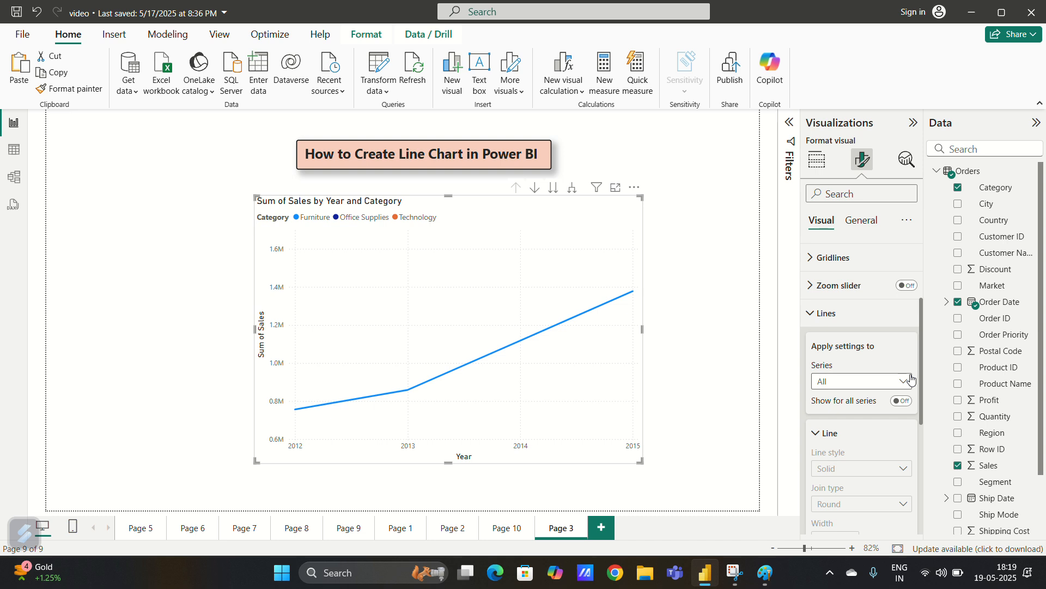
{"action": "left_click", "coordinate": [884, 385]}
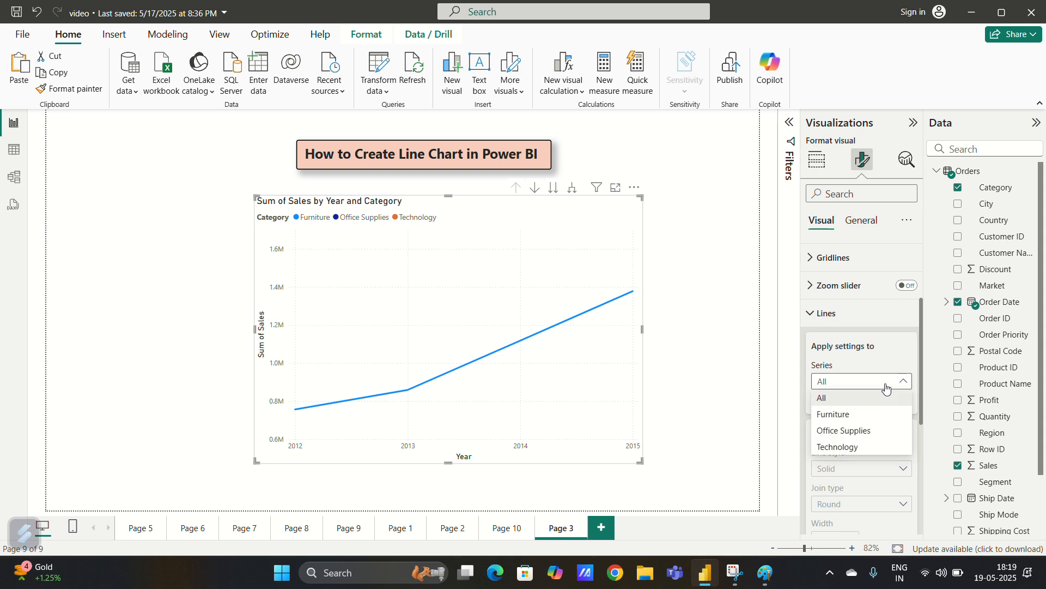
{"action": "left_click", "coordinate": [859, 413]}
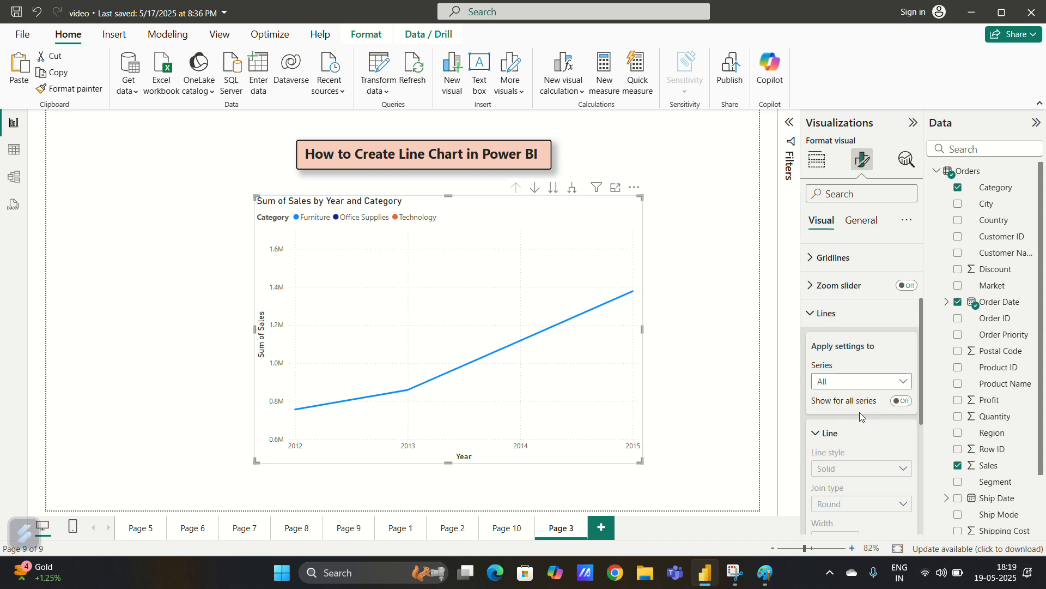
{"action": "left_click", "coordinate": [901, 402]}
{"action": "left_click", "coordinate": [901, 402]}
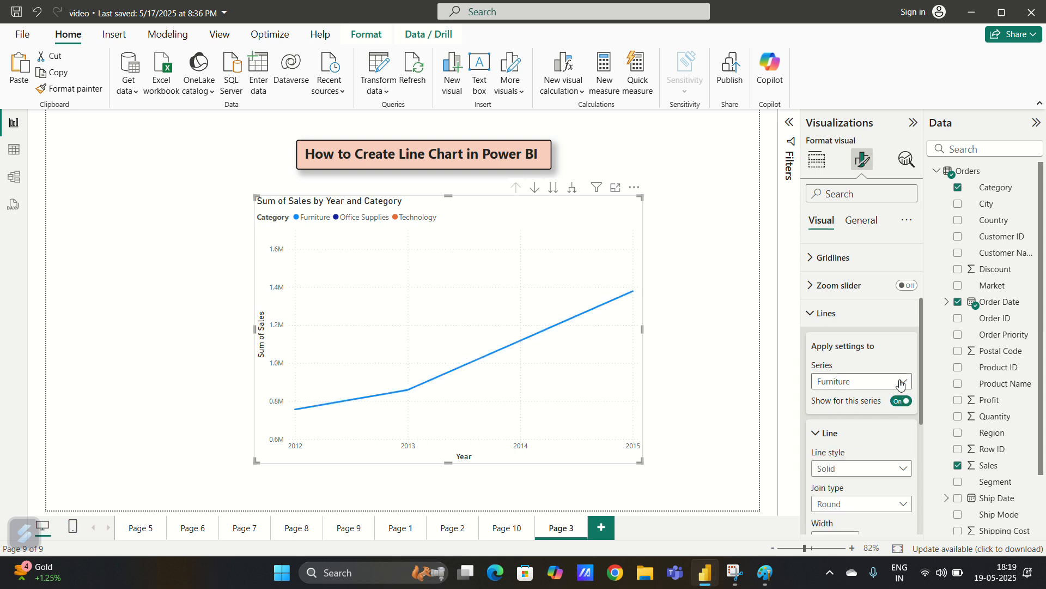
{"action": "left_click", "coordinate": [901, 384]}
{"action": "left_click", "coordinate": [893, 398]}
{"action": "left_click", "coordinate": [902, 402]}
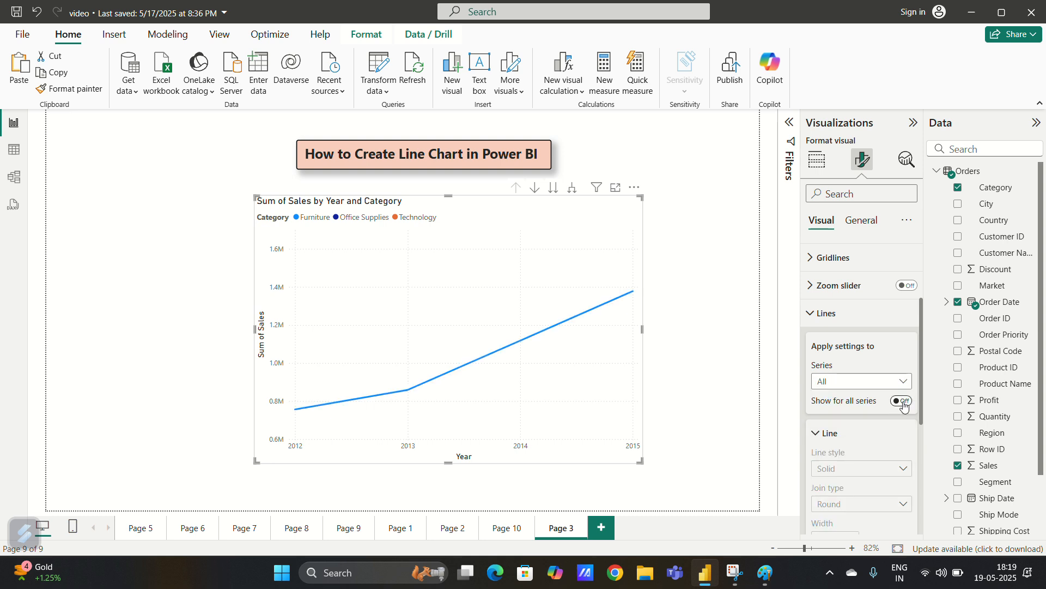
{"action": "left_click", "coordinate": [902, 401]}
Set the line style of all series to Dotted.
{"action": "scroll", "coordinate": [861, 404], "scroll_direction": "down", "scroll_amount": 1}
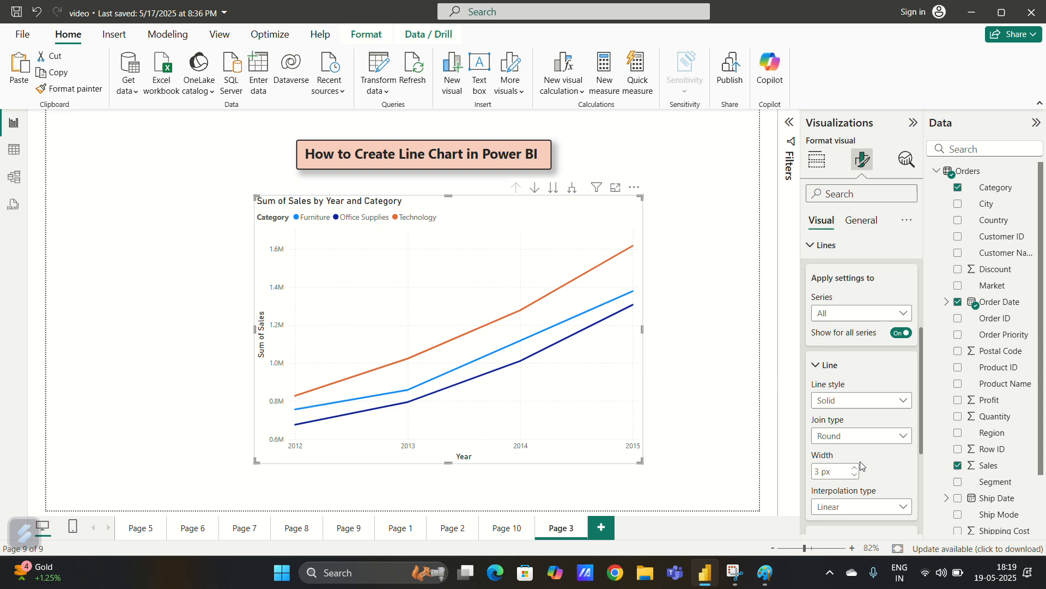
{"action": "left_click", "coordinate": [855, 401]}
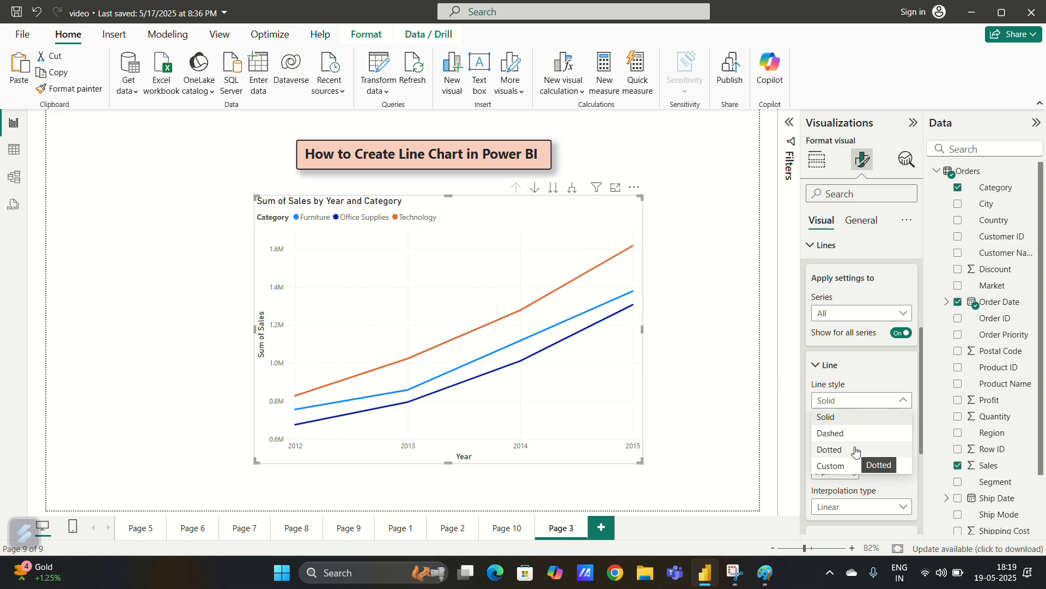
{"action": "left_click", "coordinate": [823, 450]}
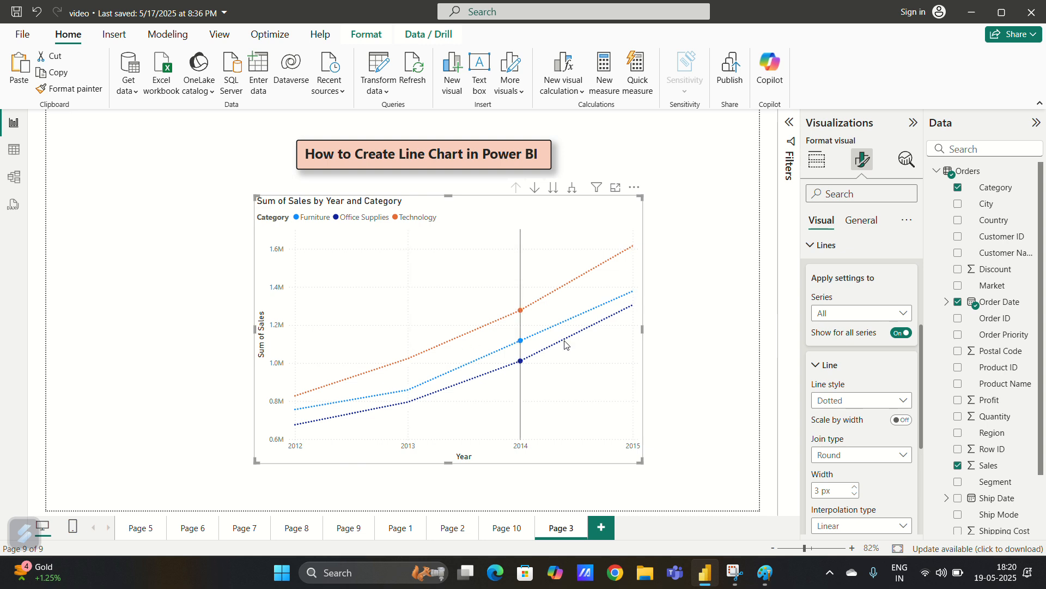
Switch the line settings from all series to the Furniture series only.
{"action": "scroll", "coordinate": [823, 420], "scroll_direction": "up", "scroll_amount": 1}
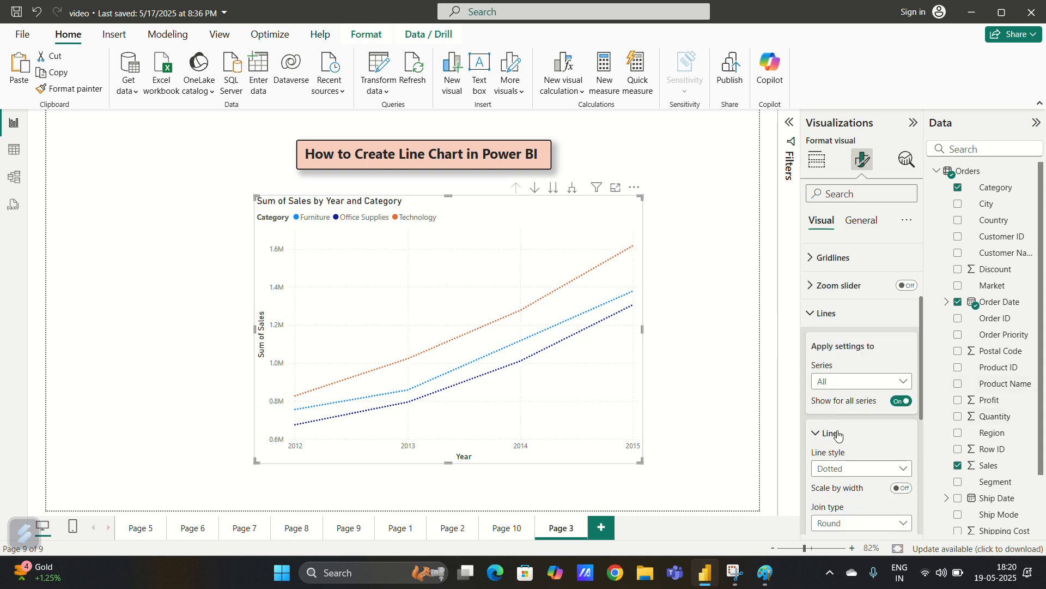
{"action": "scroll", "coordinate": [834, 430], "scroll_direction": "down", "scroll_amount": 1}
{"action": "left_click", "coordinate": [876, 402]}
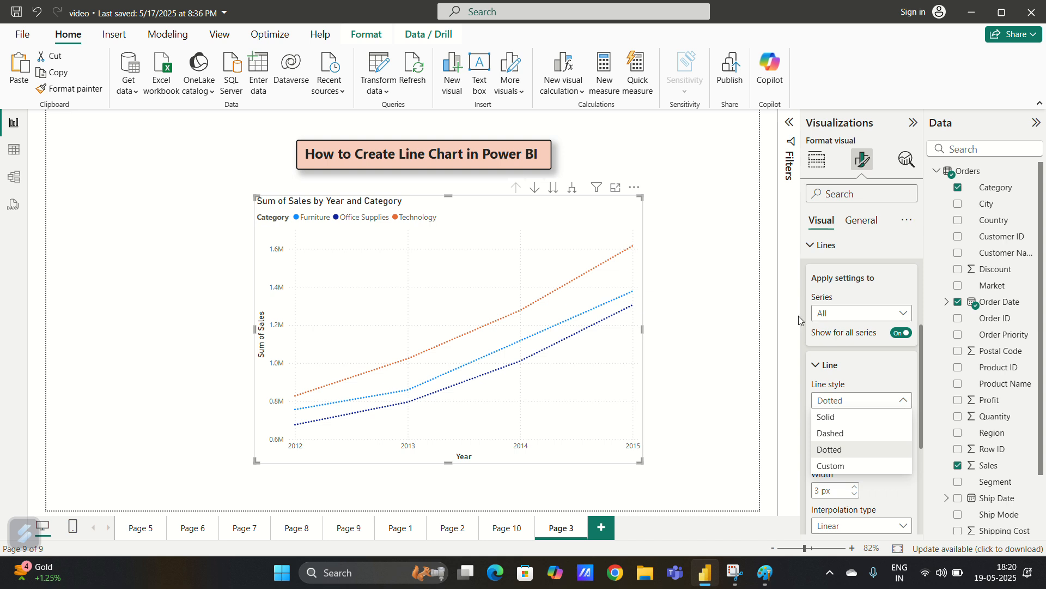
{"action": "left_click", "coordinate": [826, 317]}
{"action": "left_click", "coordinate": [827, 317]}
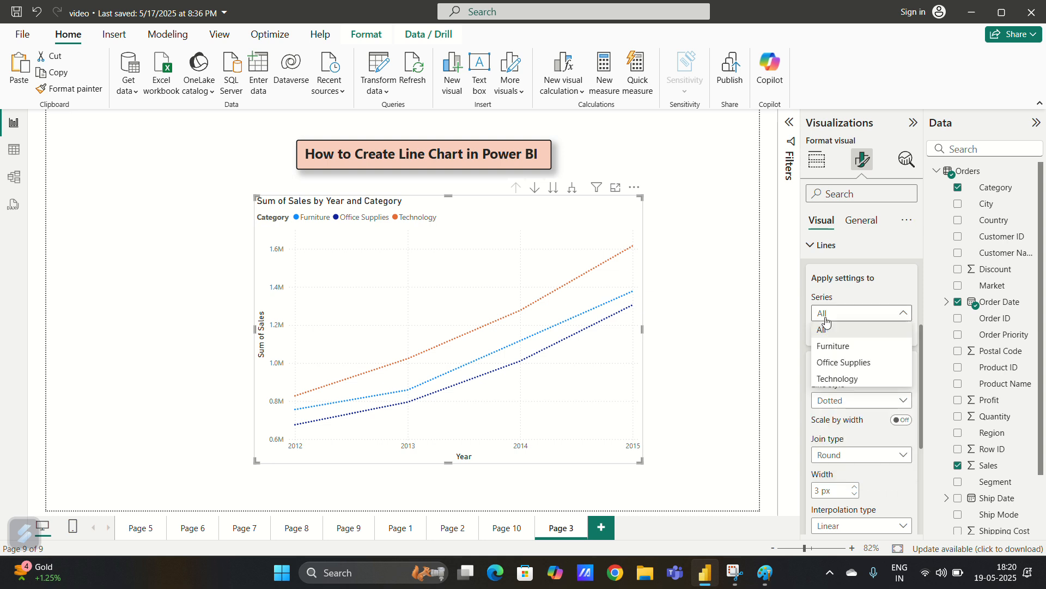
{"action": "left_click", "coordinate": [829, 346]}
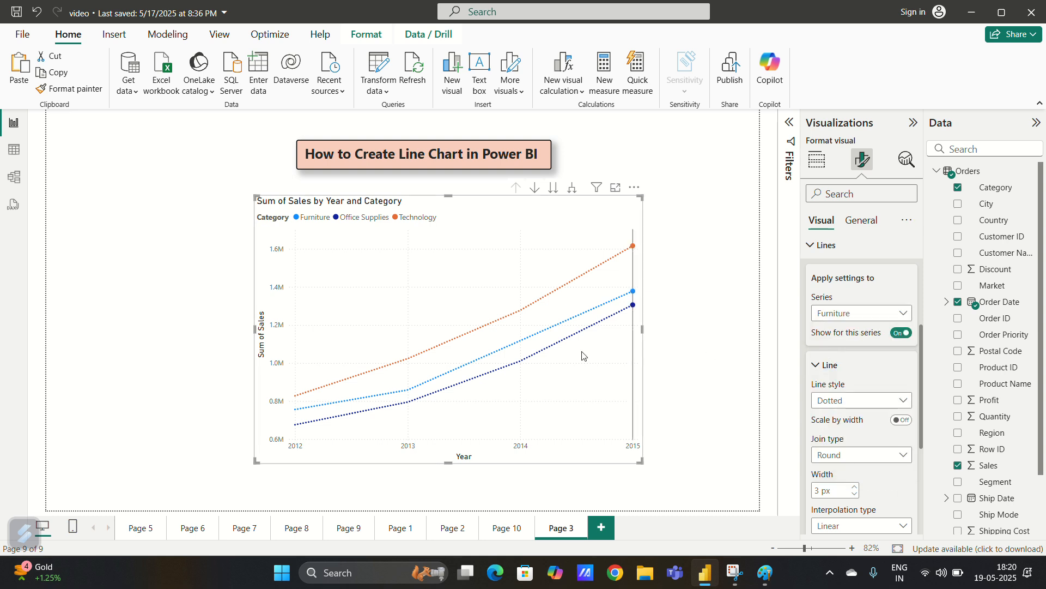
{"action": "left_click", "coordinate": [889, 402]}
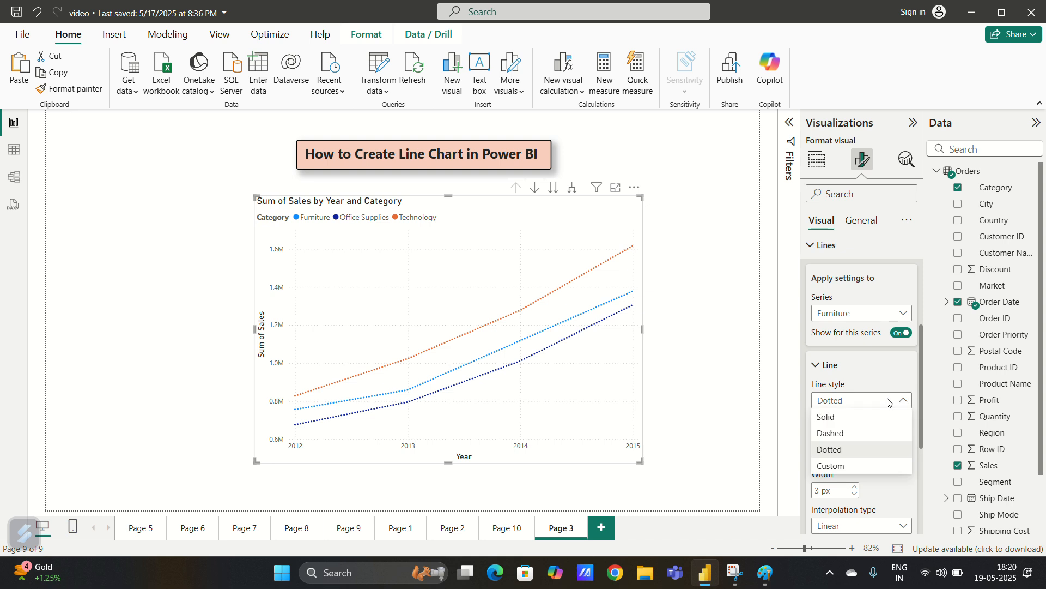
{"action": "left_click", "coordinate": [847, 456]}
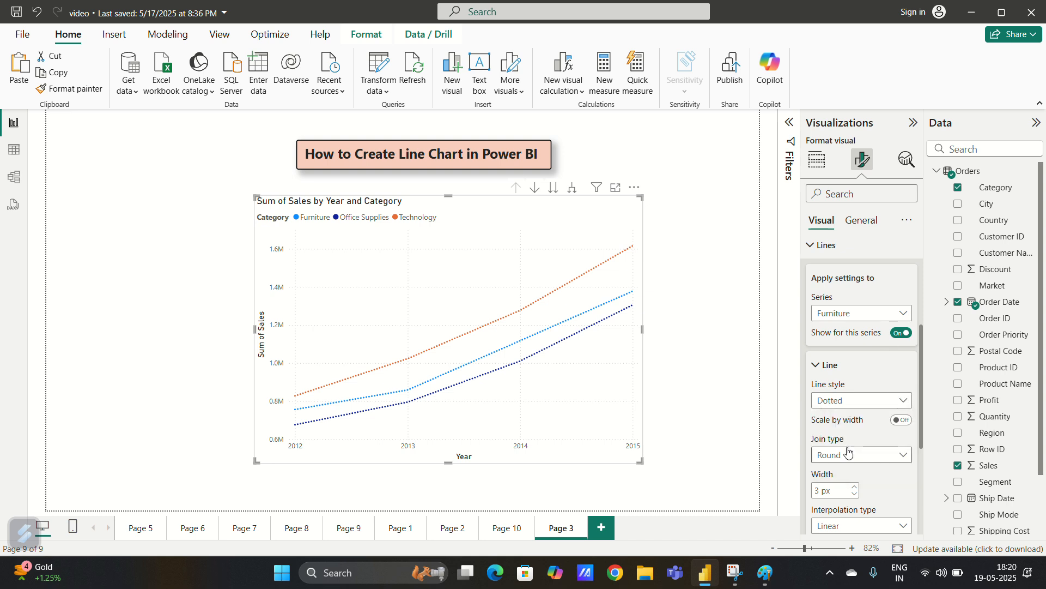
Hide the Furniture line and show it again.
{"action": "left_click", "coordinate": [871, 315]}
{"action": "left_click", "coordinate": [868, 349]}
{"action": "left_click", "coordinate": [902, 334]}
{"action": "left_click", "coordinate": [902, 334]}
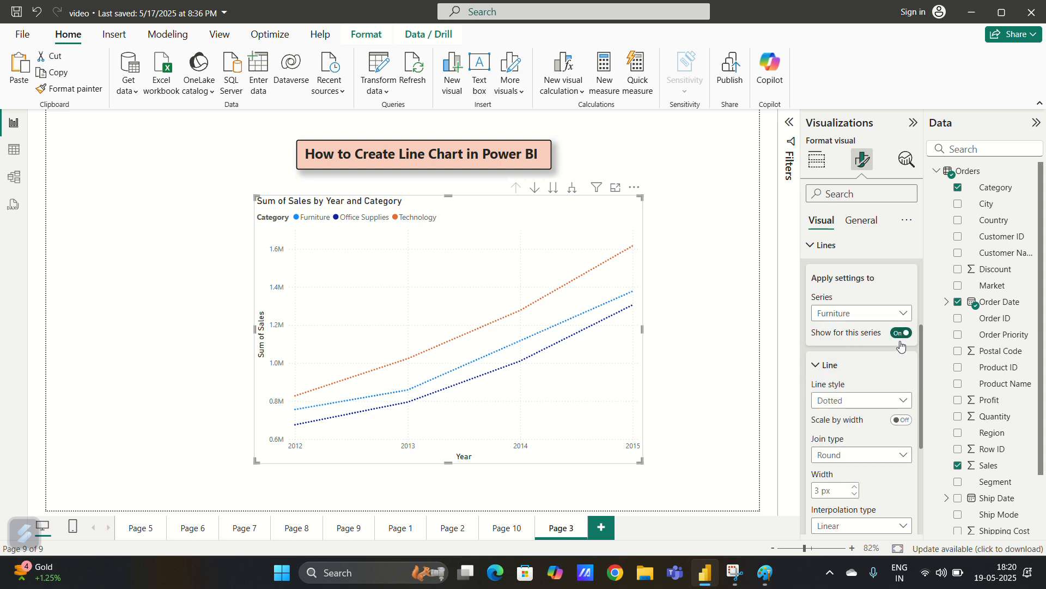
Set the line style of the Furniture series to Solid.
{"action": "left_click", "coordinate": [872, 402]}
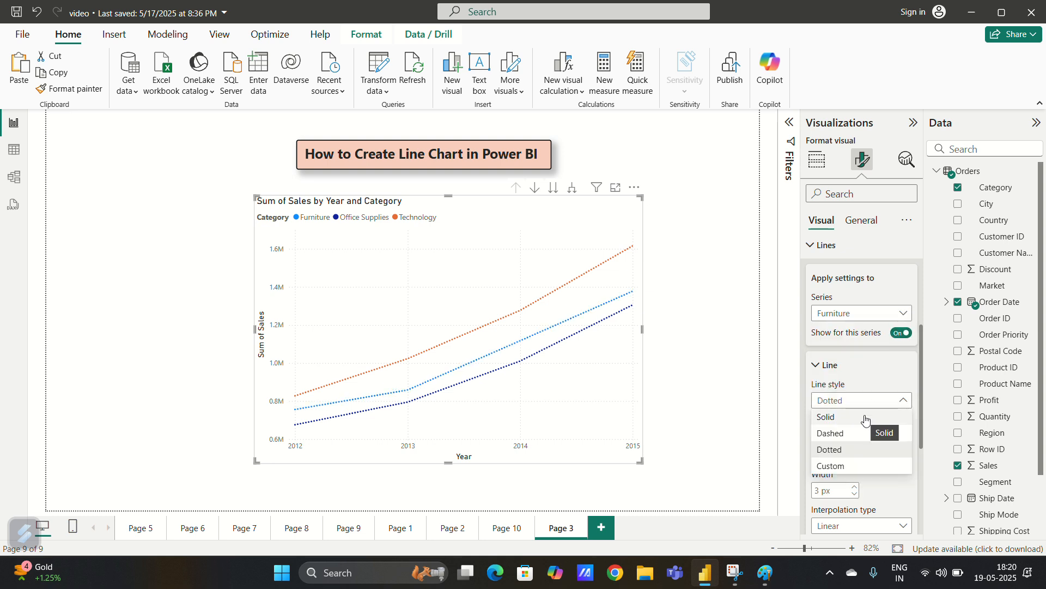
{"action": "left_click", "coordinate": [865, 420]}
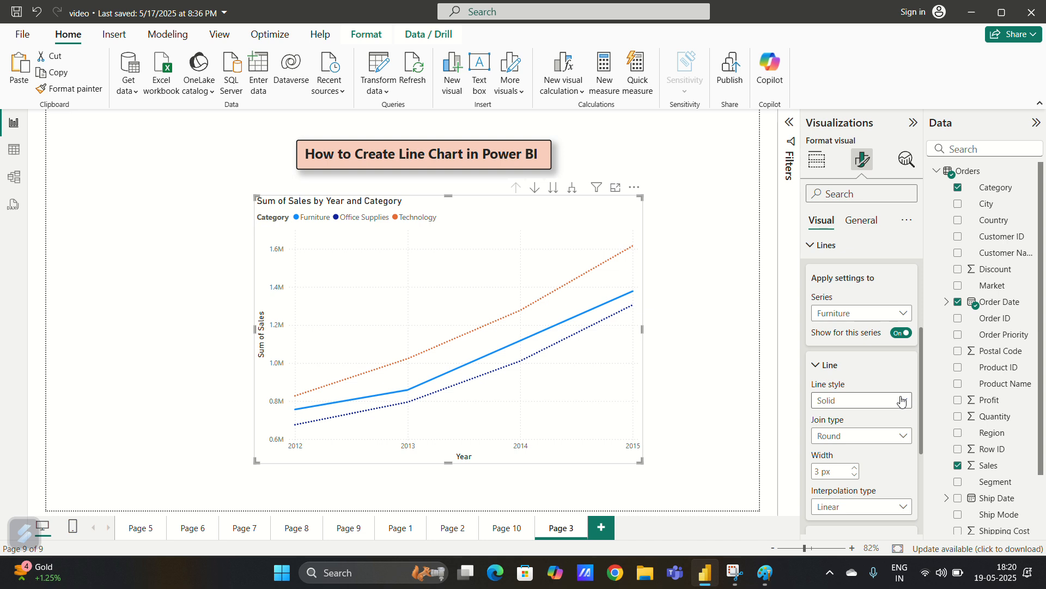
{"action": "left_click", "coordinate": [902, 400]}
{"action": "left_click", "coordinate": [890, 418]}
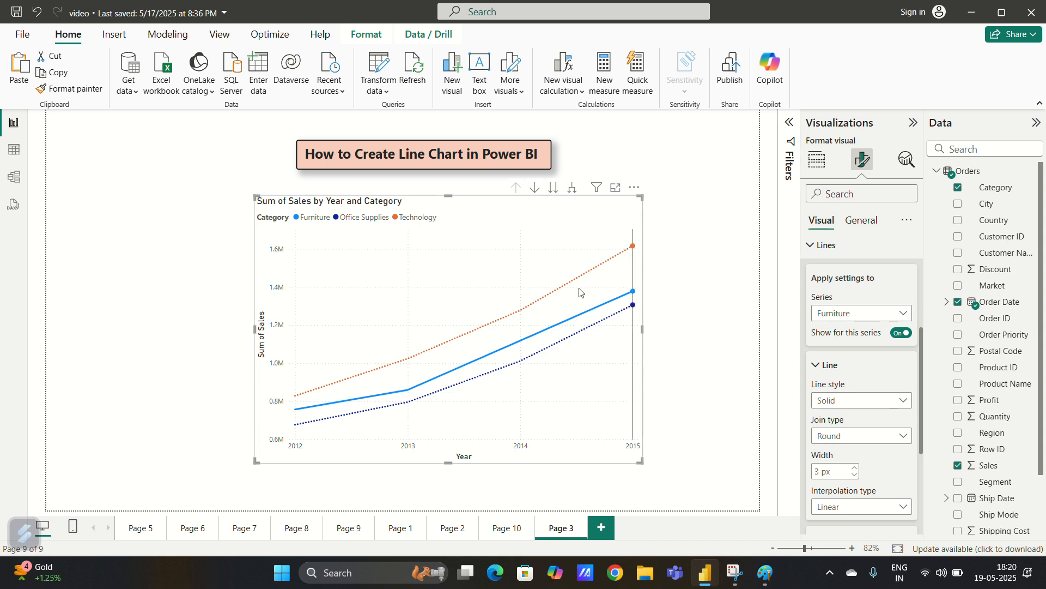
{"action": "mouse_move", "coordinate": [581, 283]}
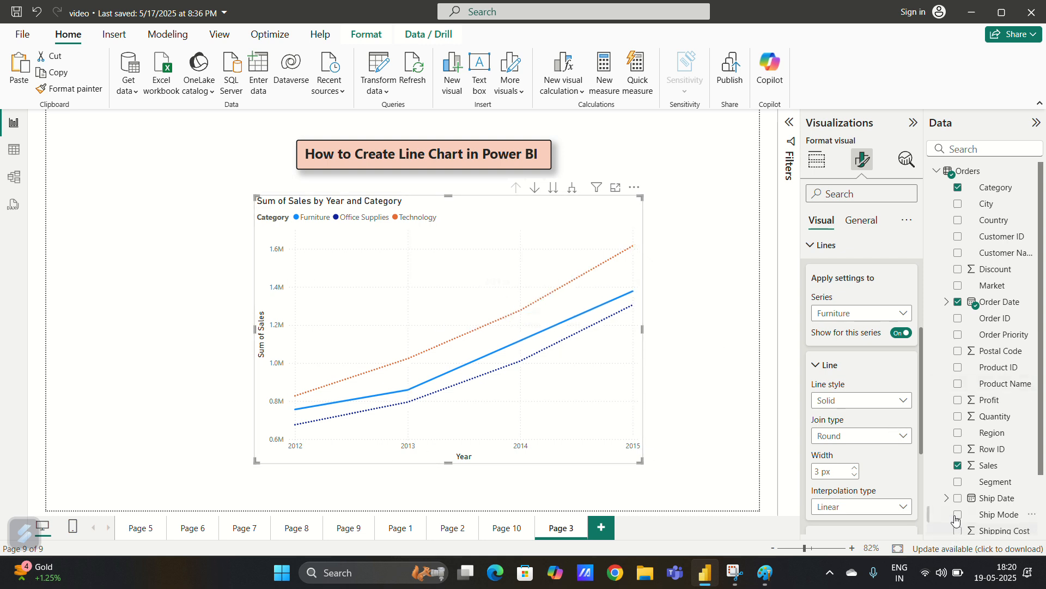
{"action": "left_click", "coordinate": [872, 437]}
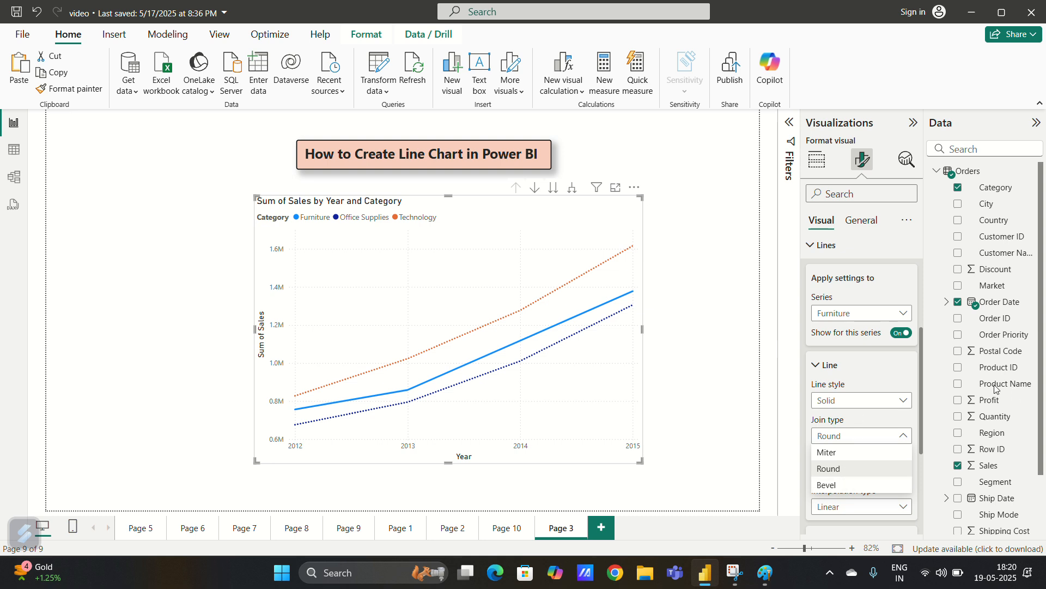
{"action": "scroll", "coordinate": [916, 386], "scroll_direction": "down", "scroll_amount": 3}
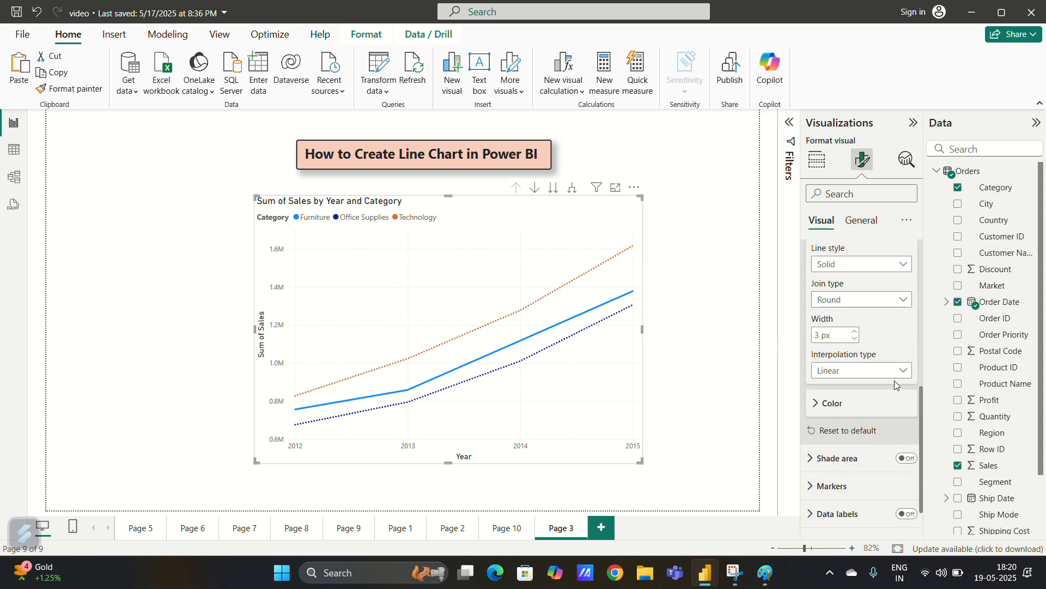
Turn on the shade area beneath the chart lines for all series and turn it off again.
{"action": "scroll", "coordinate": [864, 380], "scroll_direction": "down", "scroll_amount": 1}
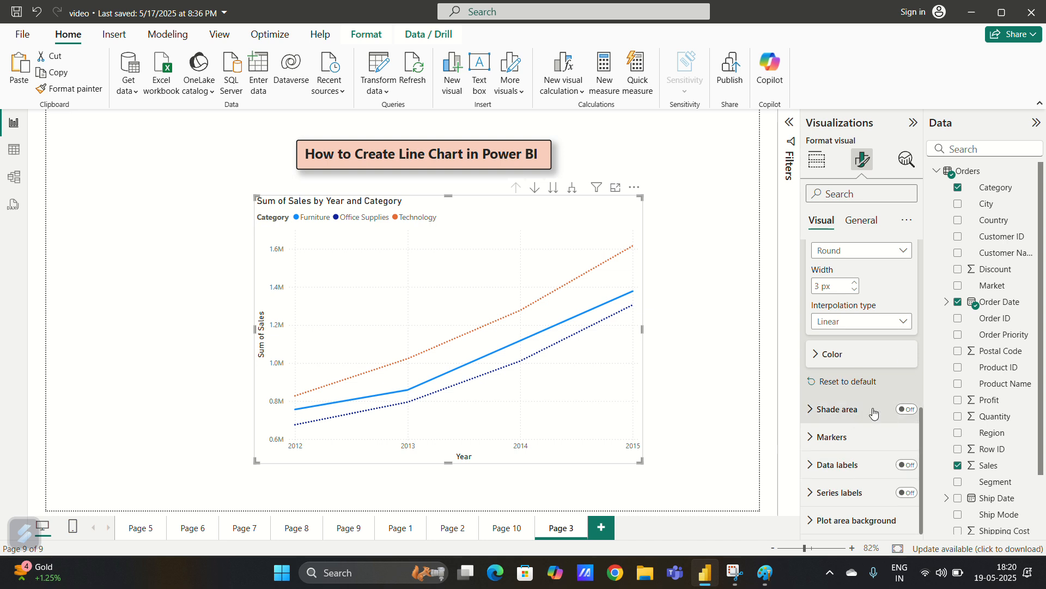
{"action": "left_click", "coordinate": [874, 410]}
{"action": "scroll", "coordinate": [872, 404], "scroll_direction": "down", "scroll_amount": 2}
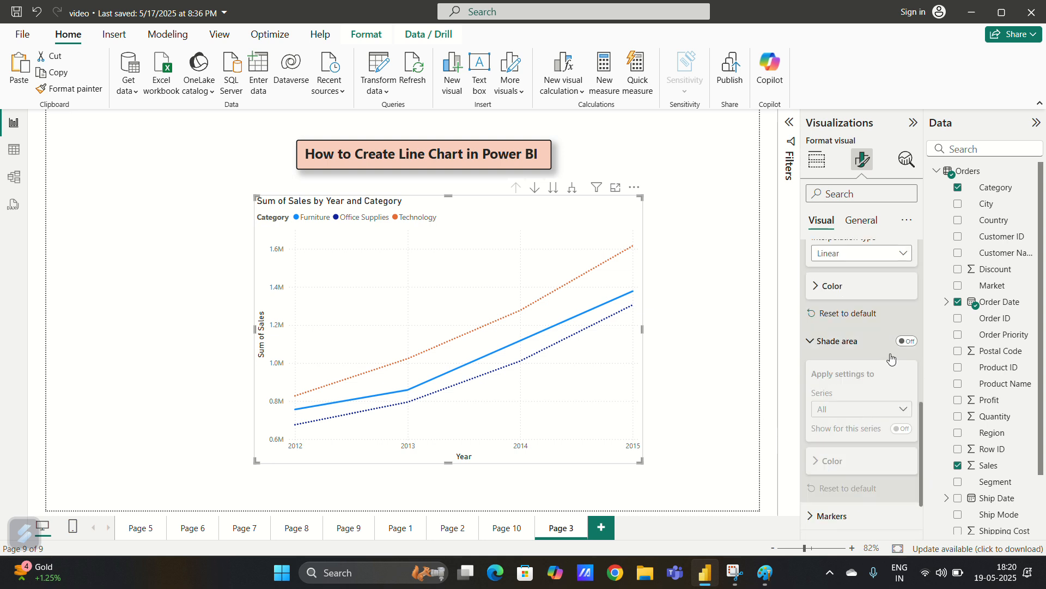
{"action": "left_click", "coordinate": [902, 349]}
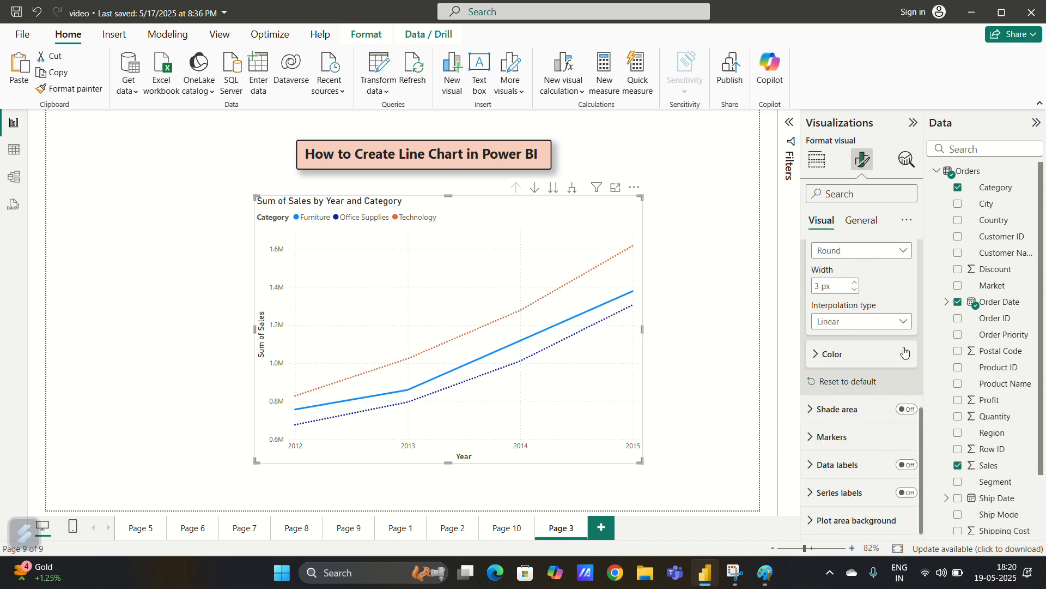
{"action": "left_click", "coordinate": [905, 410]}
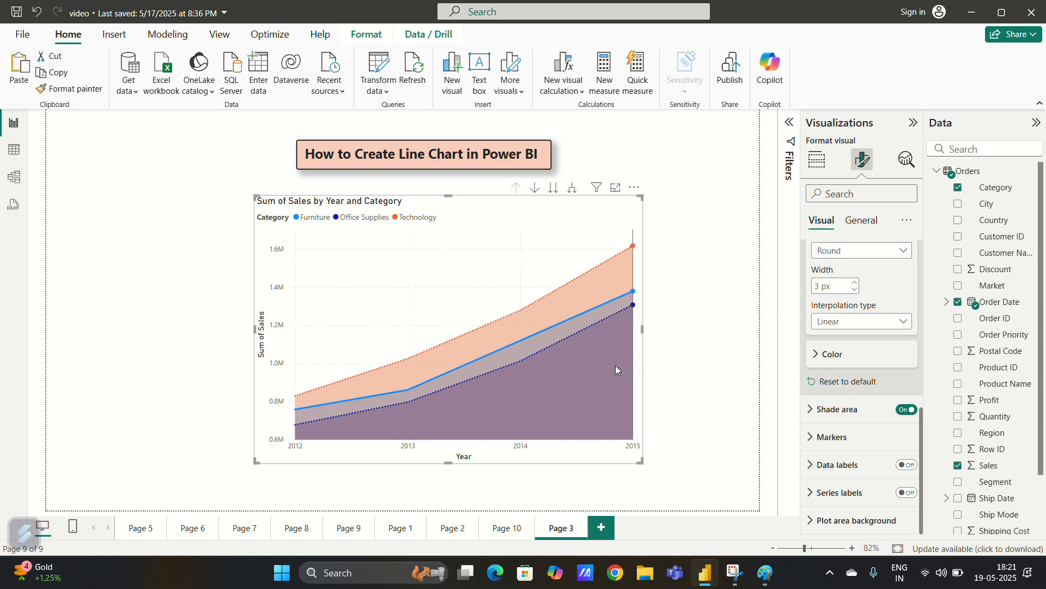
{"action": "left_click", "coordinate": [888, 414]}
{"action": "left_click", "coordinate": [905, 409]}
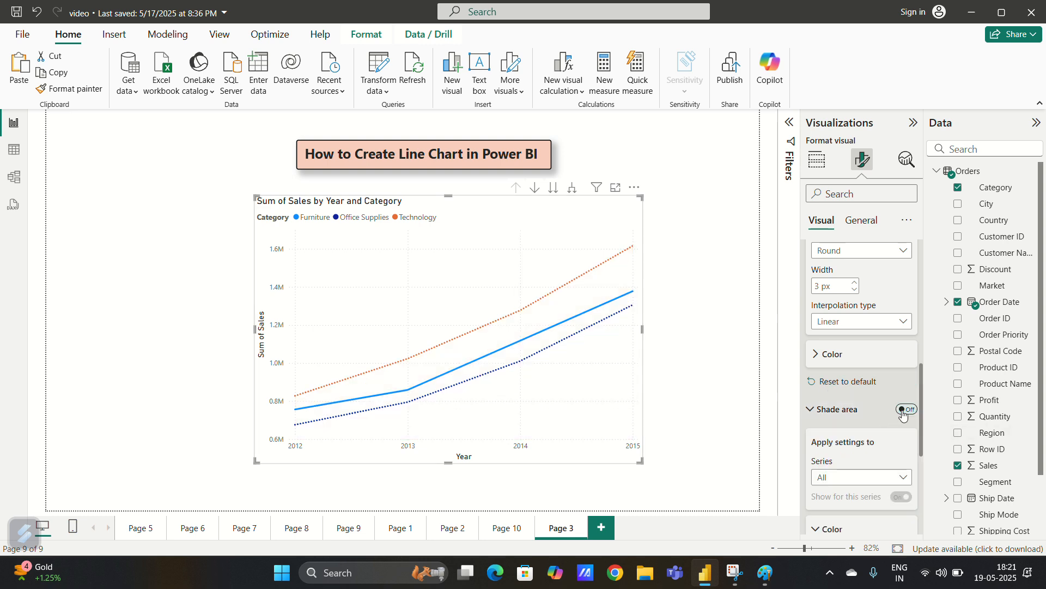
Open the line chart's Markers settings and show markers for the Furniture series.
{"action": "scroll", "coordinate": [899, 409], "scroll_direction": "down", "scroll_amount": 2}
{"action": "scroll", "coordinate": [872, 430], "scroll_direction": "down", "scroll_amount": 1}
{"action": "left_click", "coordinate": [860, 448]}
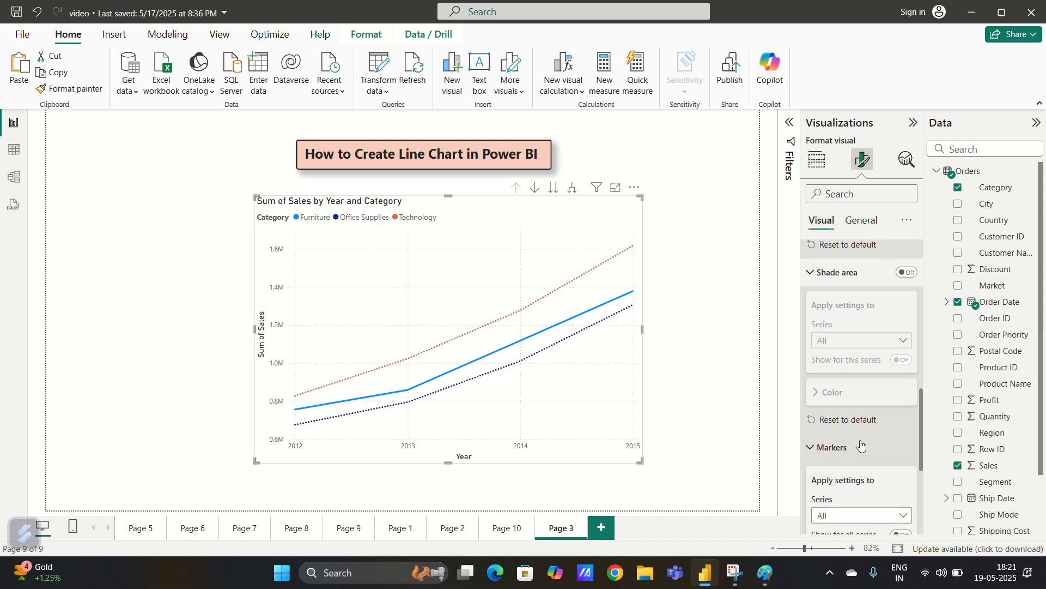
{"action": "scroll", "coordinate": [848, 378], "scroll_direction": "down", "scroll_amount": 3}
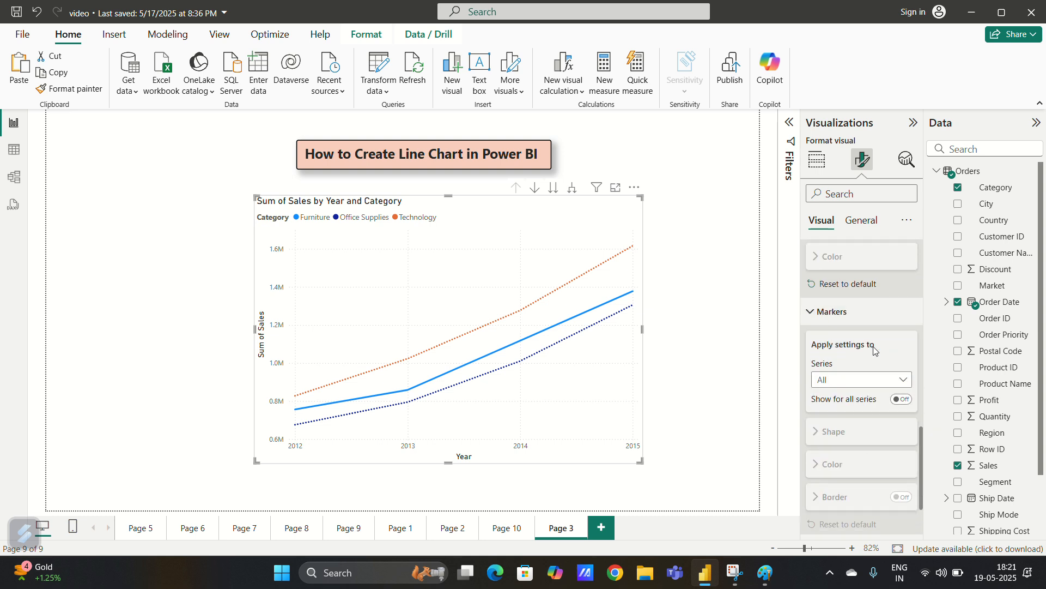
{"action": "left_click", "coordinate": [890, 382]}
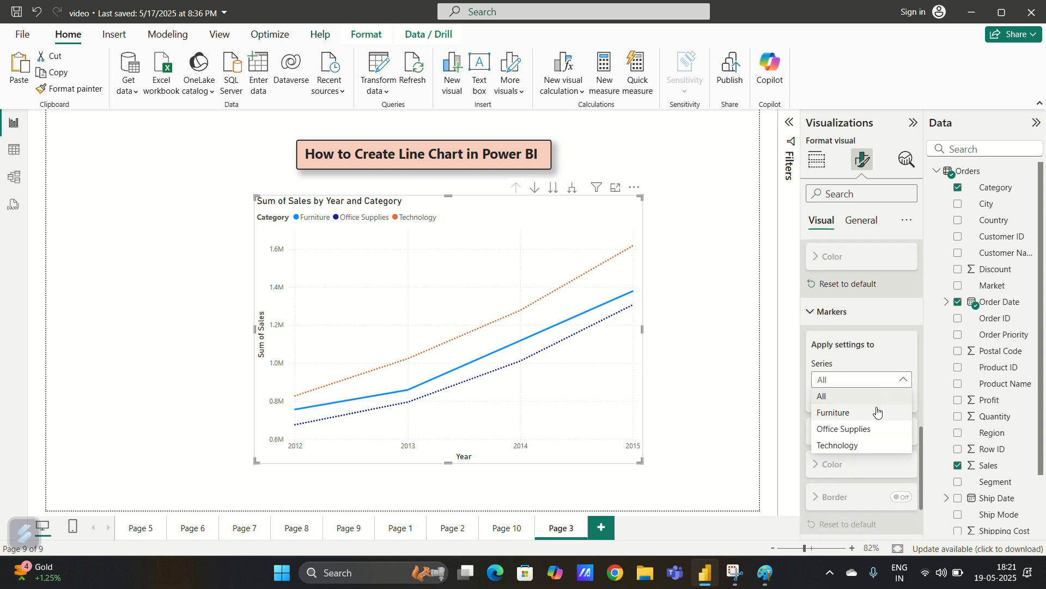
{"action": "left_click", "coordinate": [877, 411]}
{"action": "left_click", "coordinate": [902, 399]}
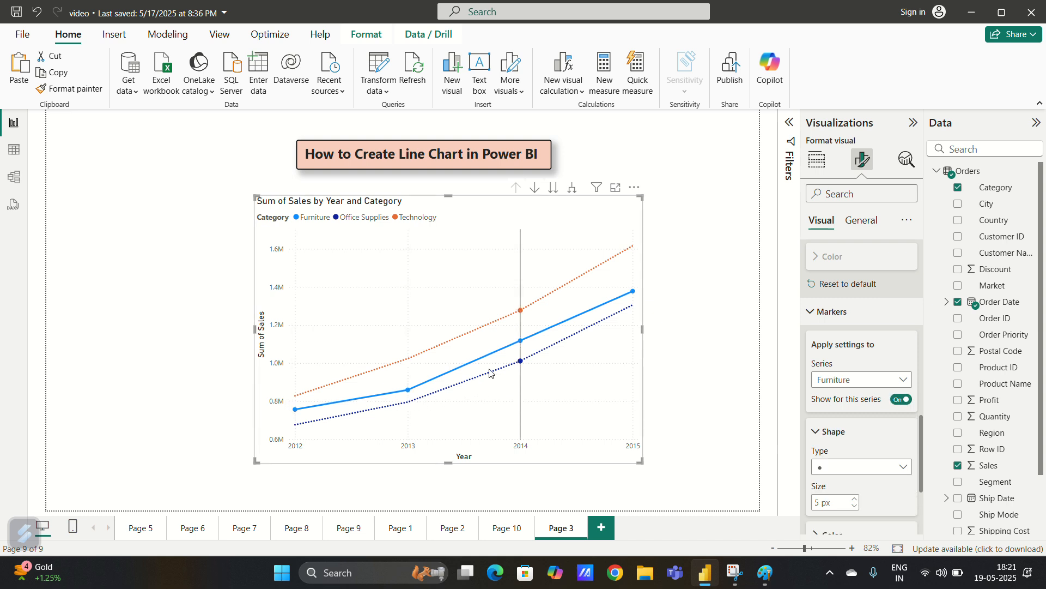
{"action": "mouse_move", "coordinate": [527, 346]}
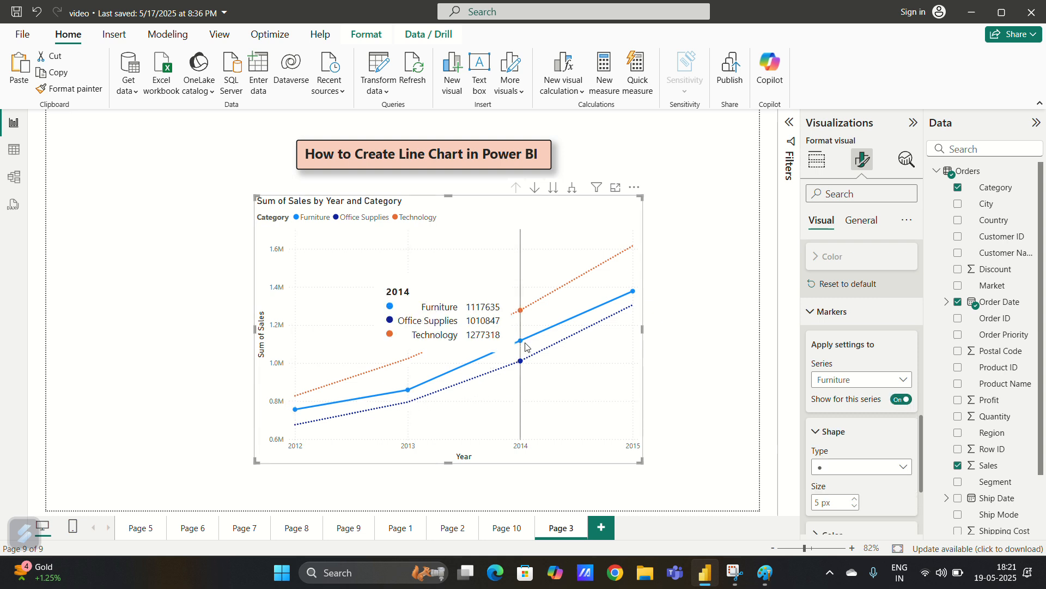
Show markers for all series of the line chart.
{"action": "left_click", "coordinate": [893, 385]}
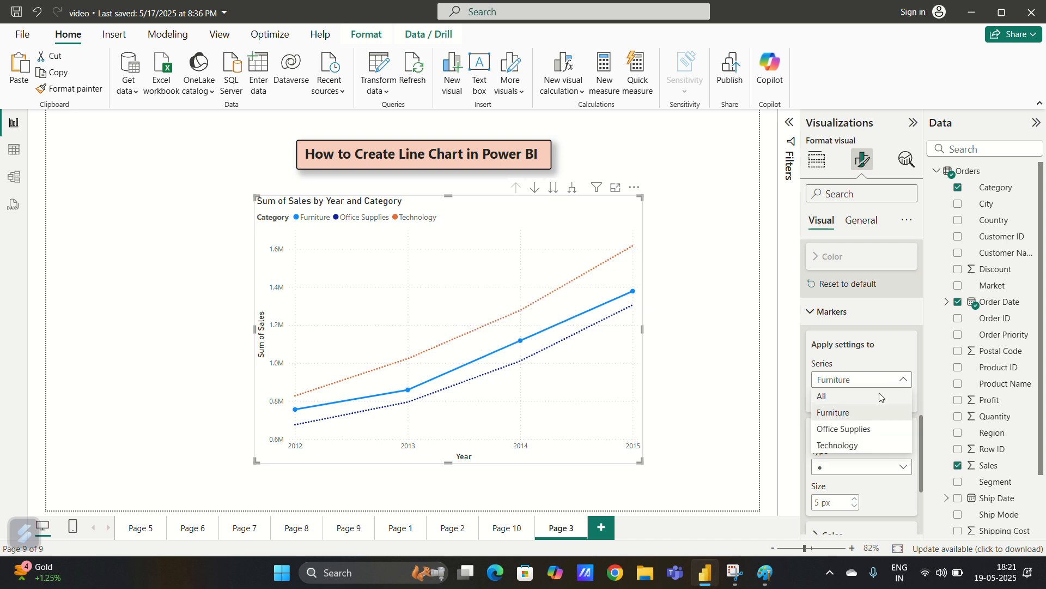
{"action": "left_click", "coordinate": [879, 395]}
{"action": "left_click", "coordinate": [900, 399]}
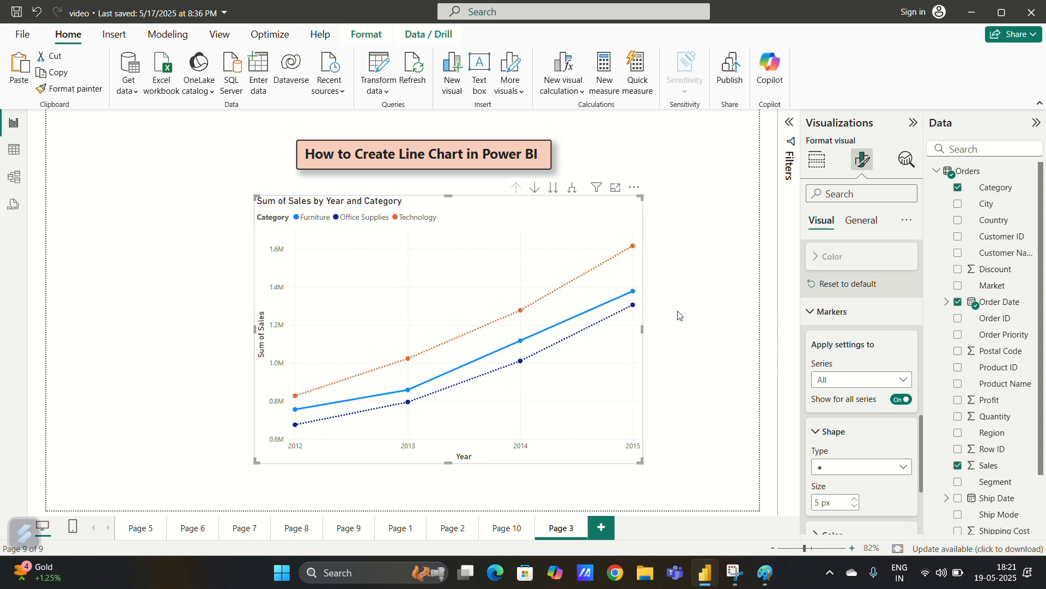
Change the marker shape of the Office Supplies series to a filled triangle.
{"action": "left_click", "coordinate": [845, 380]}
{"action": "left_click", "coordinate": [853, 427]}
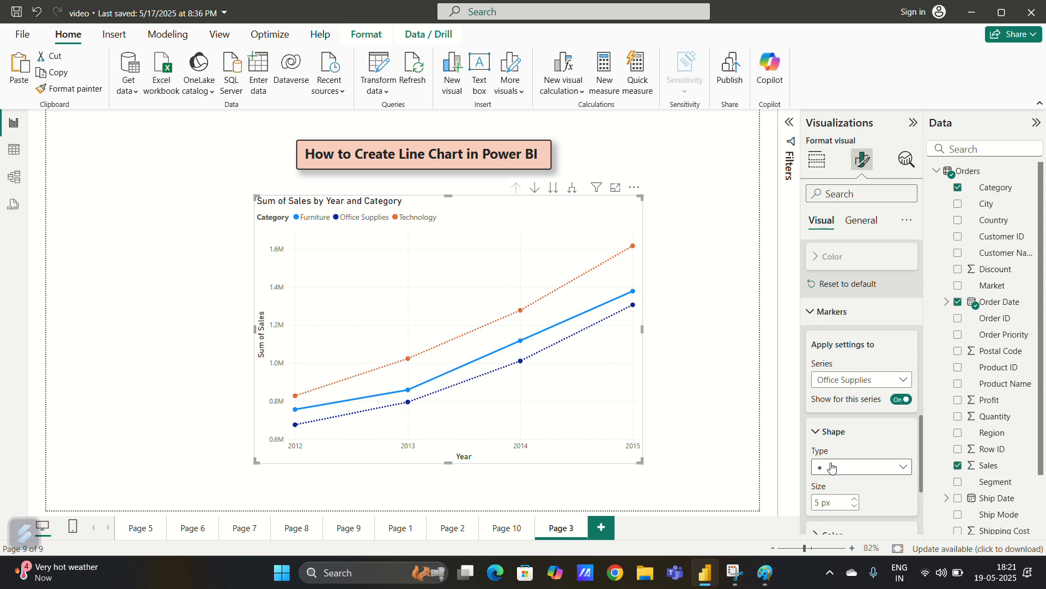
{"action": "mouse_move", "coordinate": [522, 318]}
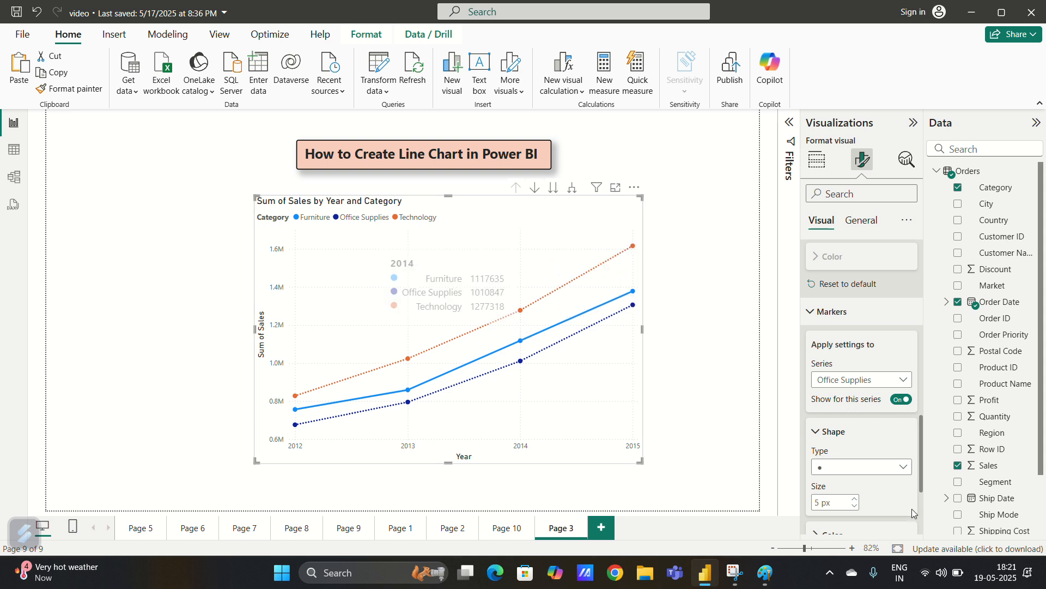
{"action": "left_click", "coordinate": [876, 462]}
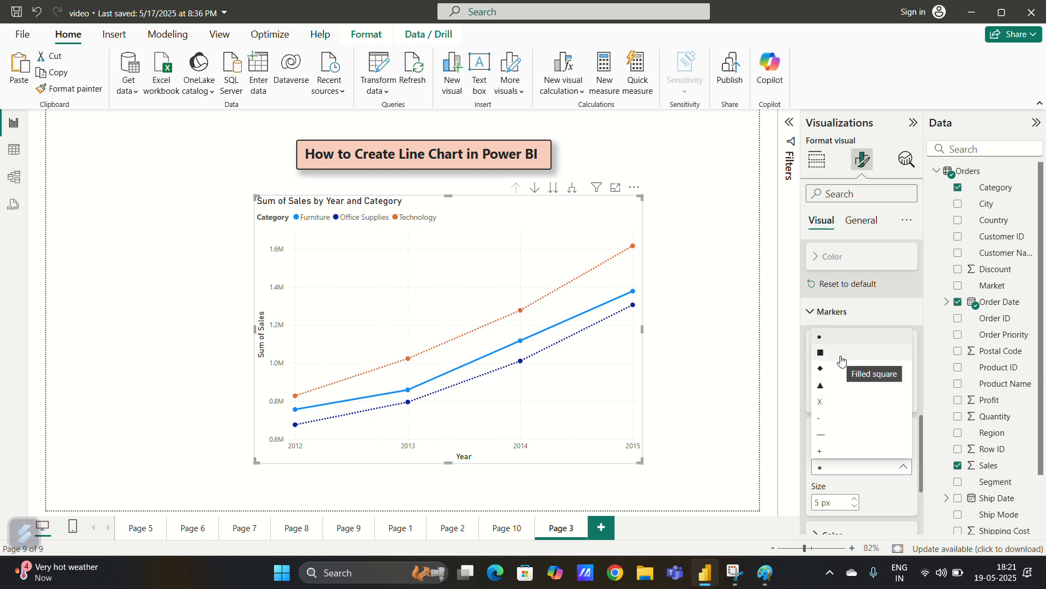
{"action": "left_click", "coordinate": [842, 387]}
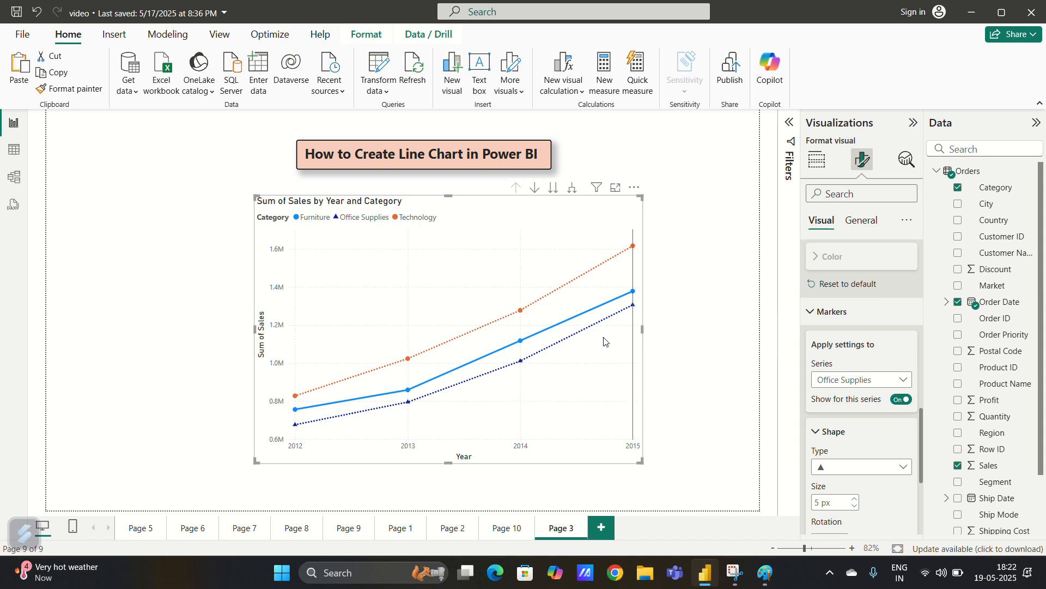
Set the Office Supplies markers' size to 9 px and their rotation to about 184°.
{"action": "scroll", "coordinate": [862, 439], "scroll_direction": "down", "scroll_amount": 3}
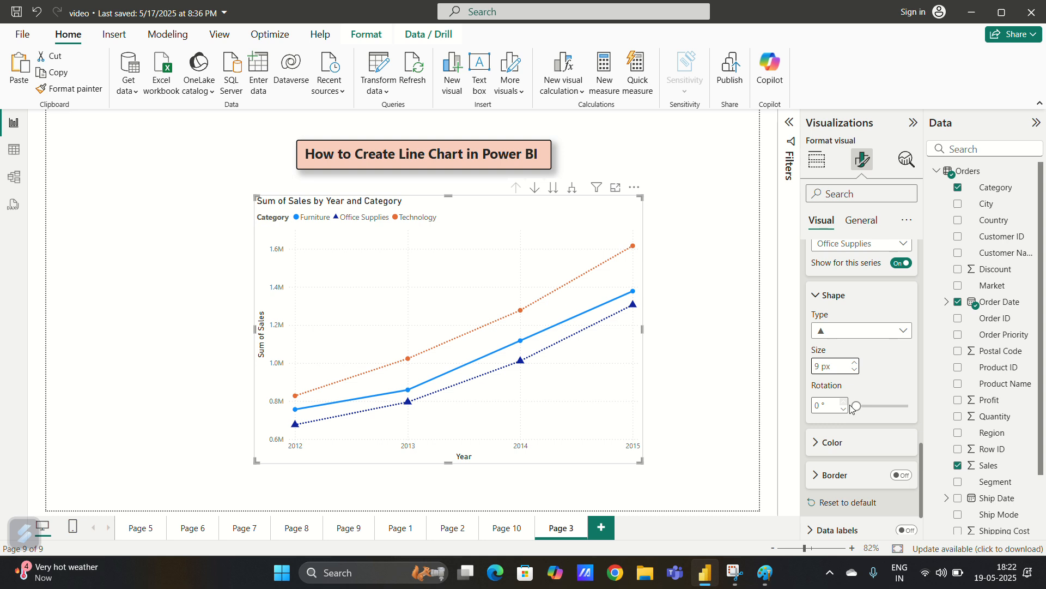
{"action": "left_click_drag", "start_coordinate": [856, 406], "coordinate": [883, 411]}
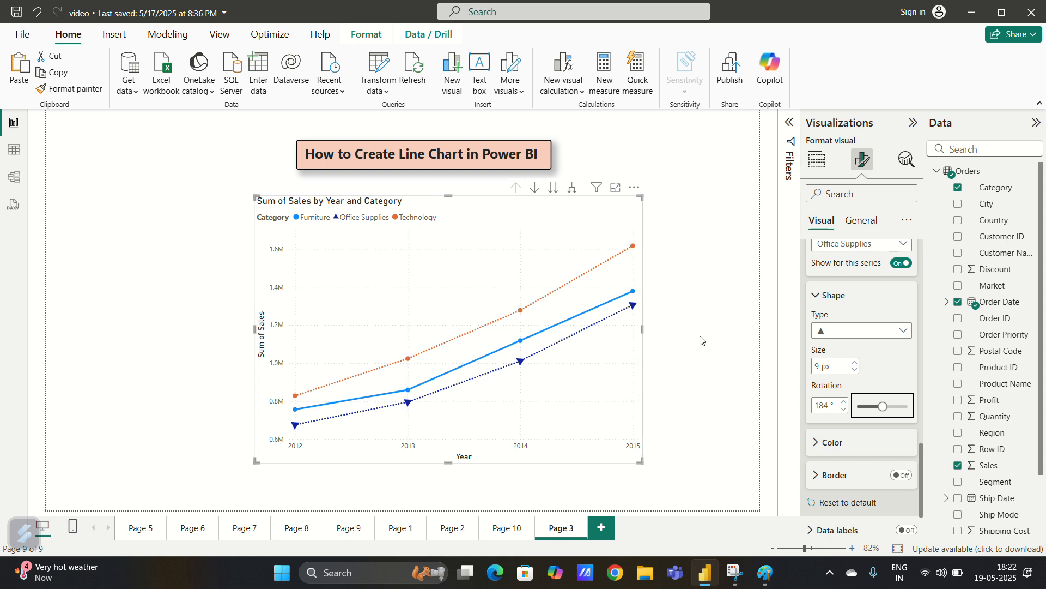
{"action": "mouse_move", "coordinate": [638, 316]}
Change the color of the Office Supplies markers to a light orange theme color.
{"action": "left_click", "coordinate": [853, 454]}
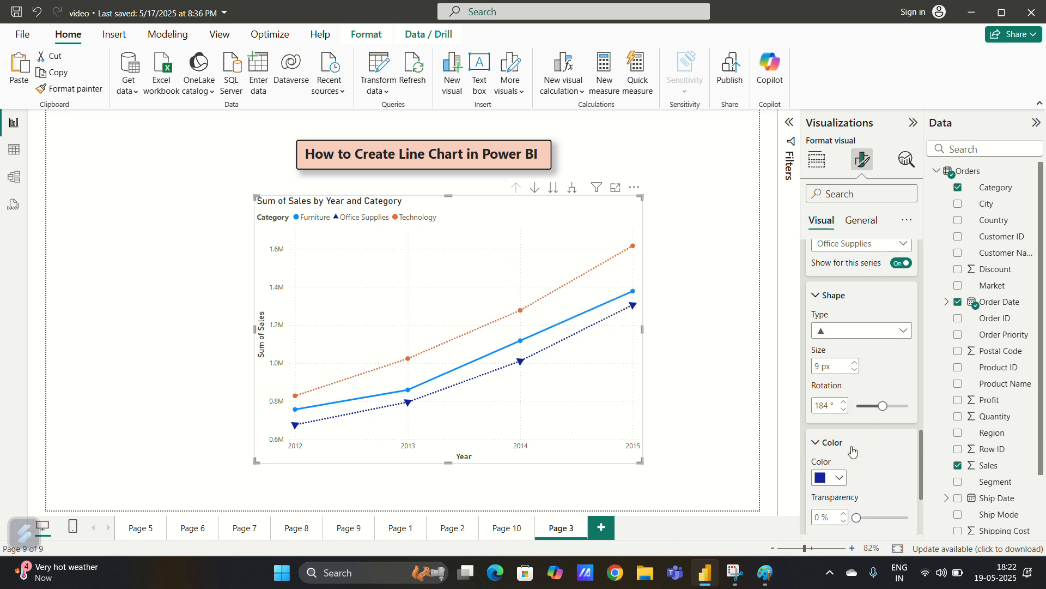
{"action": "left_click", "coordinate": [839, 479]}
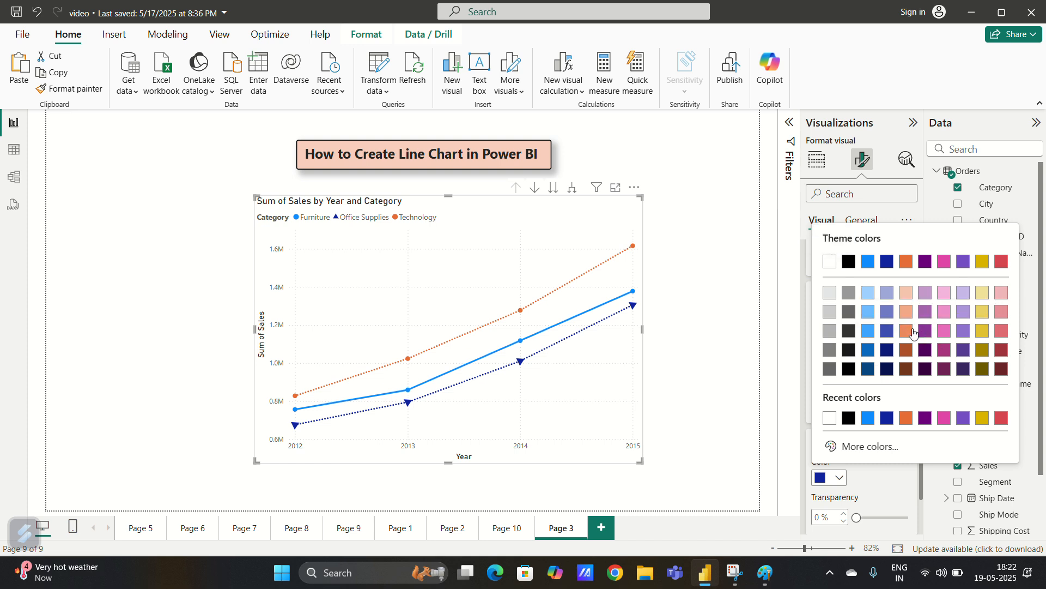
{"action": "left_click", "coordinate": [907, 332]}
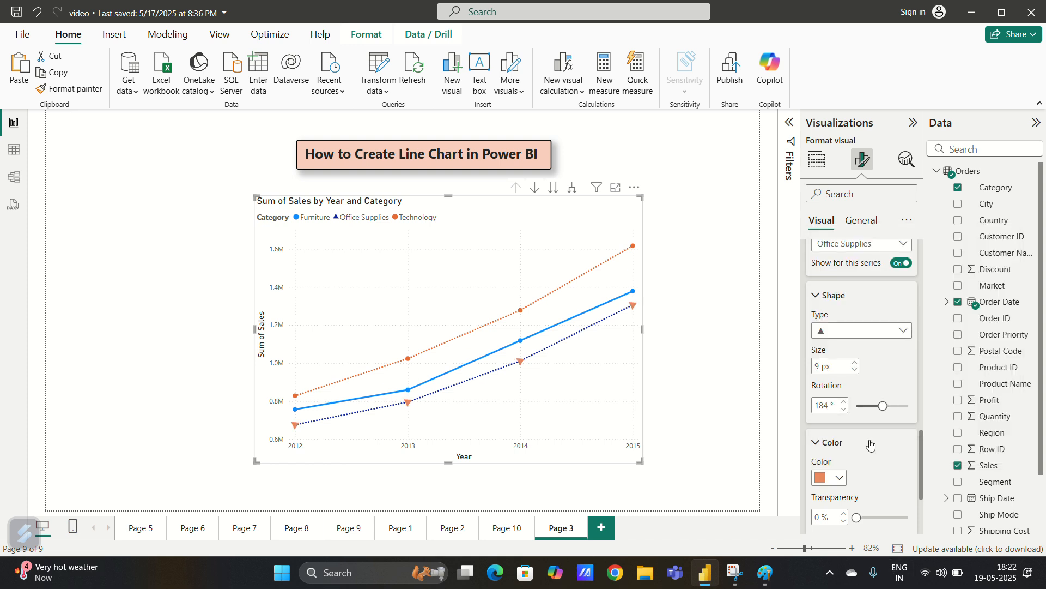
{"action": "scroll", "coordinate": [868, 445], "scroll_direction": "down", "scroll_amount": 3}
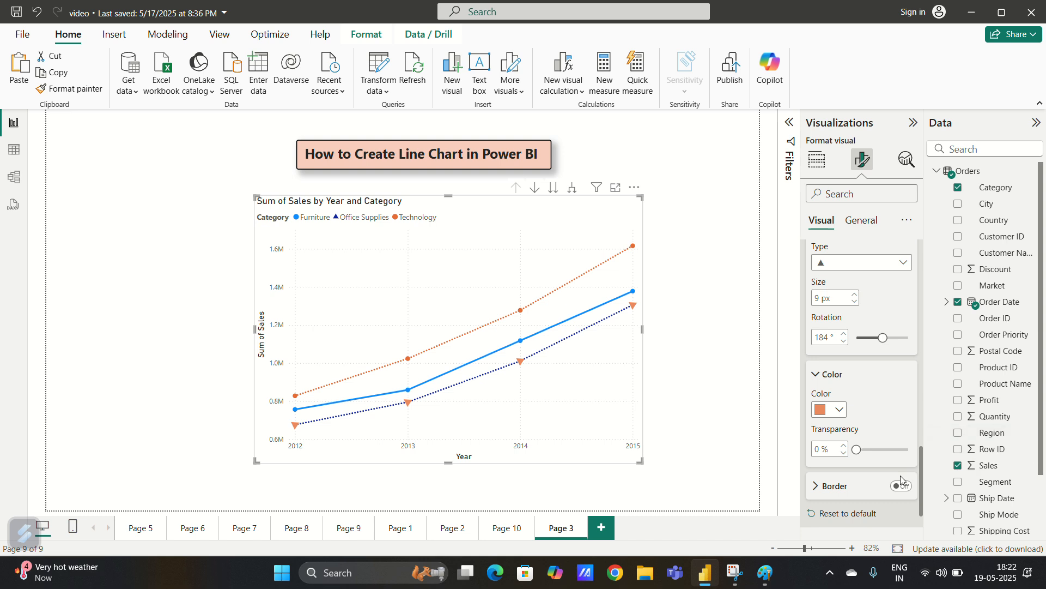
Turn on data labels and series labels for the line chart.
{"action": "scroll", "coordinate": [901, 475], "scroll_direction": "down", "scroll_amount": 3}
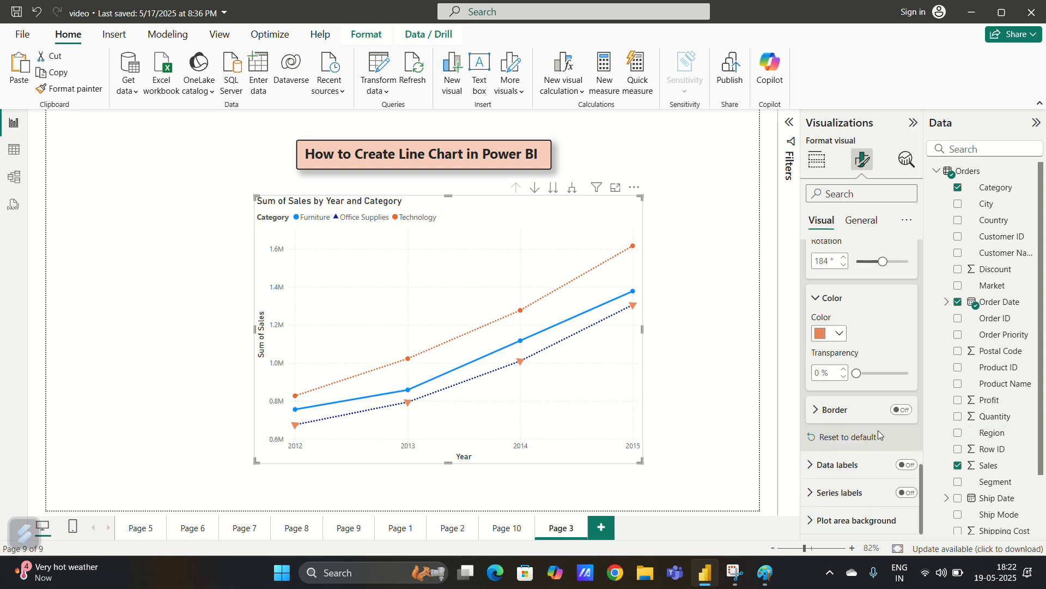
{"action": "left_click", "coordinate": [831, 465]}
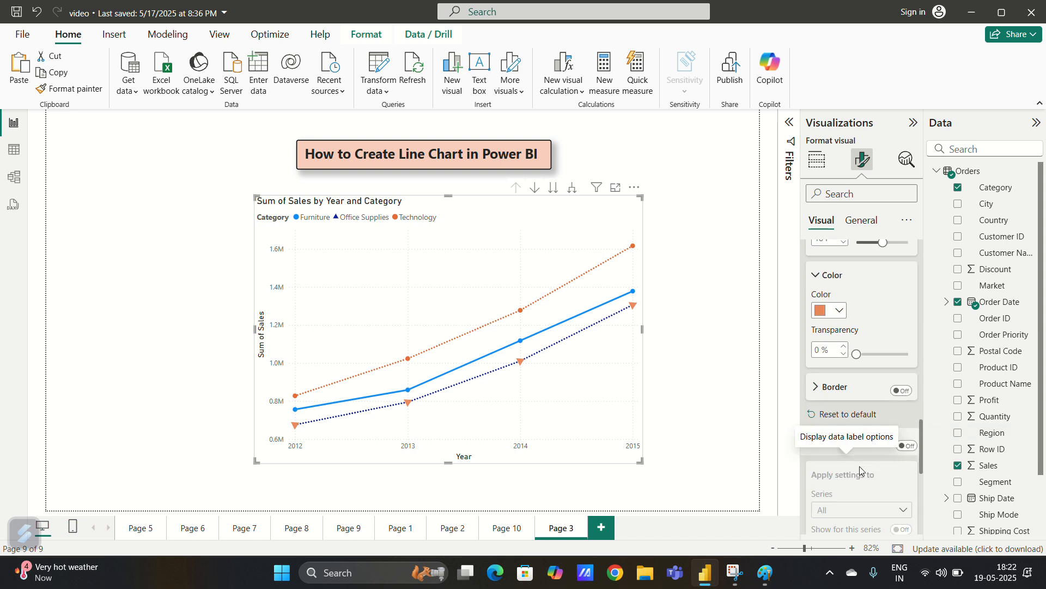
{"action": "left_click", "coordinate": [907, 390]}
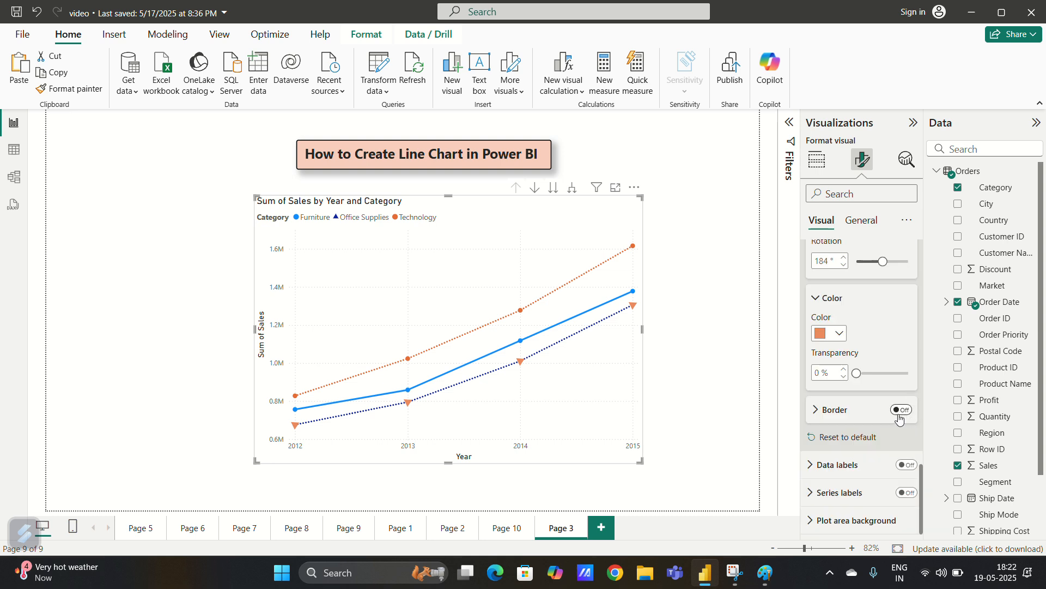
{"action": "left_click", "coordinate": [908, 466]}
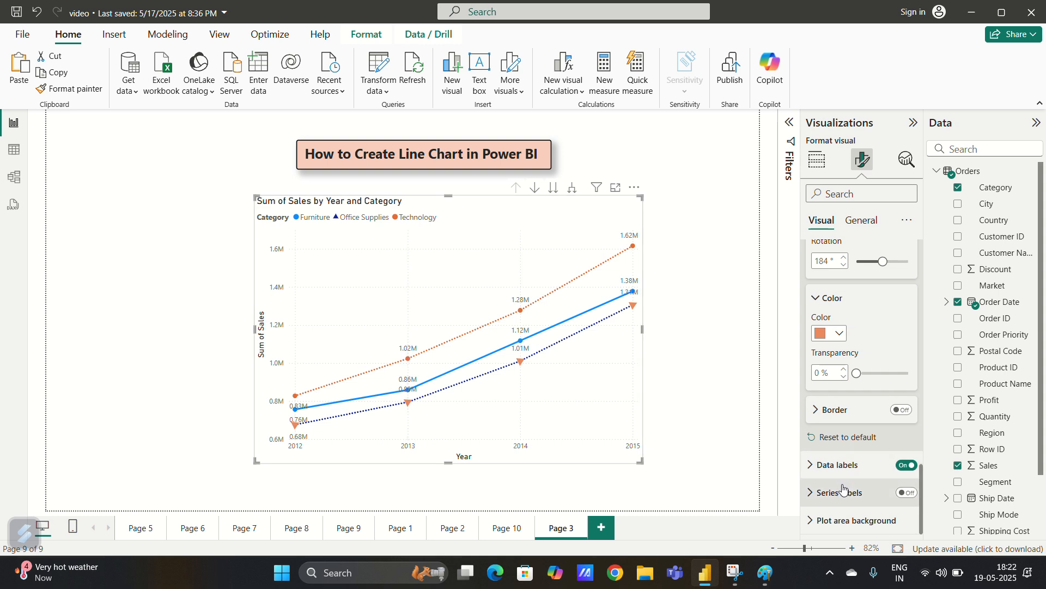
{"action": "left_click", "coordinate": [915, 494]}
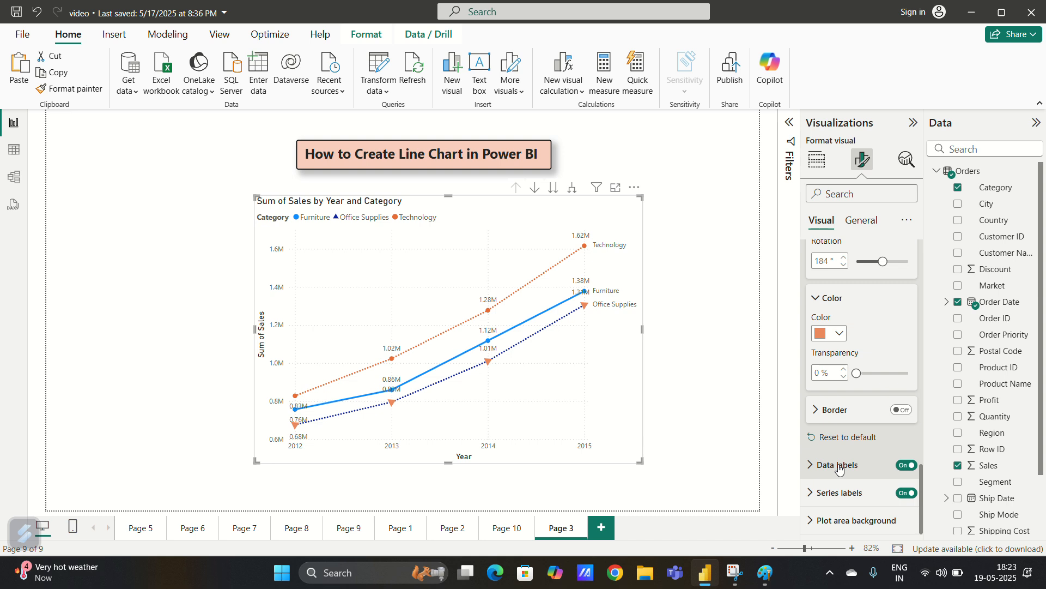
{"action": "scroll", "coordinate": [859, 518], "scroll_direction": "down", "scroll_amount": 3}
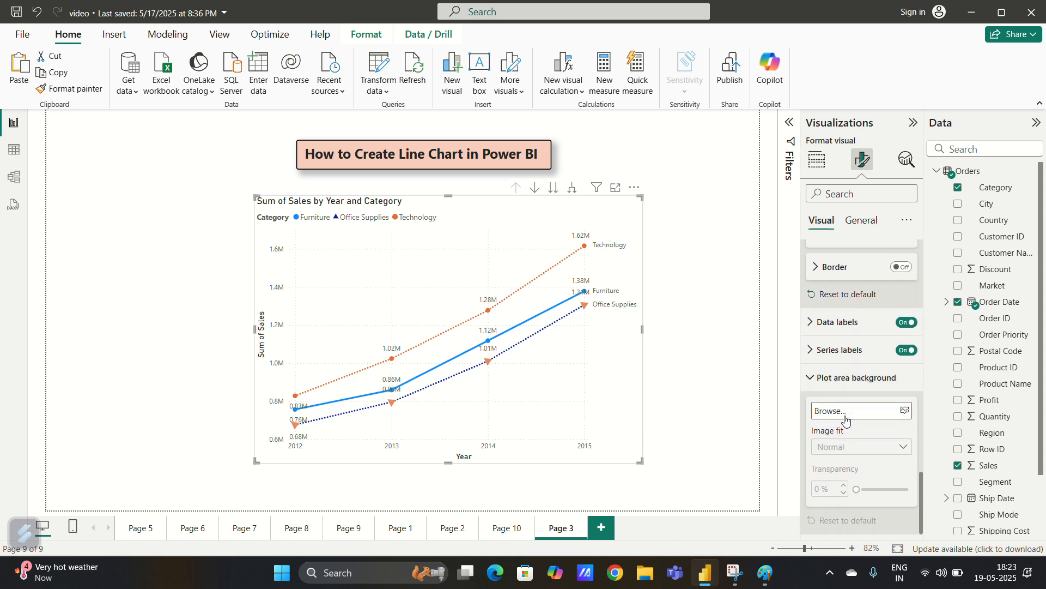
{"action": "scroll", "coordinate": [845, 420], "scroll_direction": "up", "scroll_amount": 10}
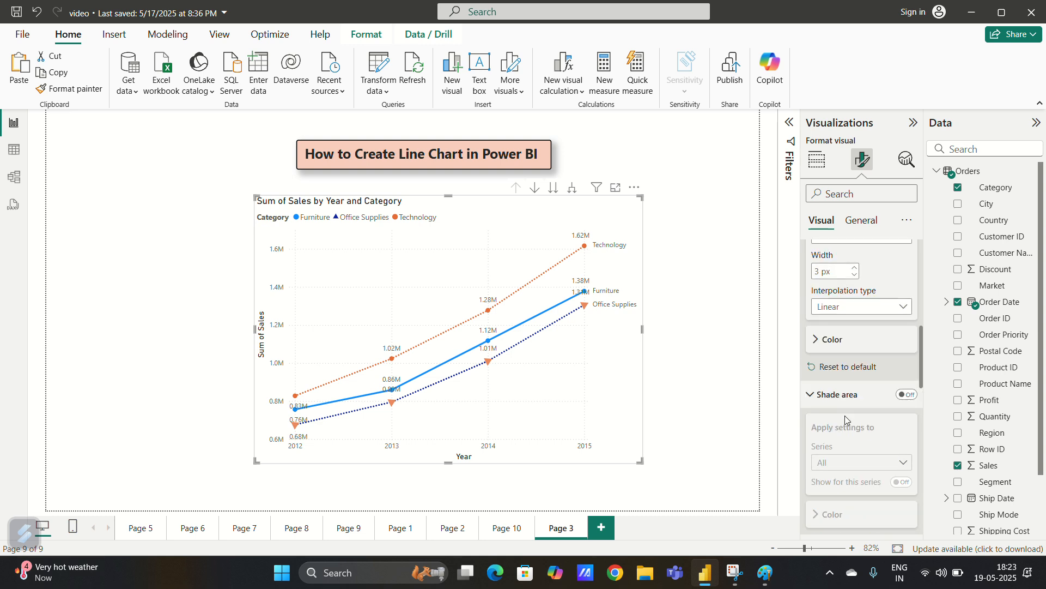
{"action": "scroll", "coordinate": [845, 419], "scroll_direction": "up", "scroll_amount": 3}
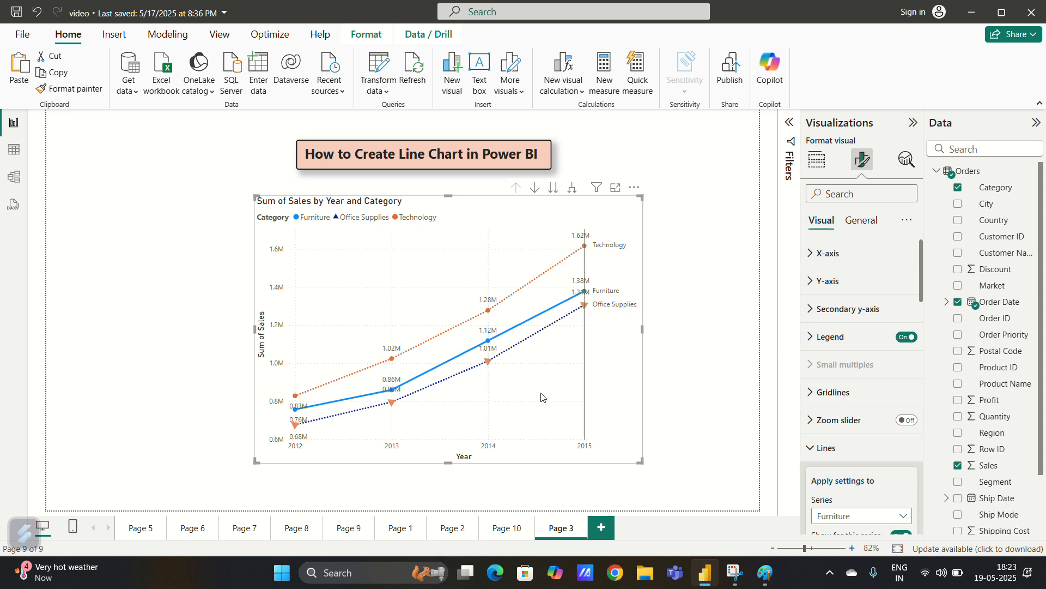
{"action": "mouse_move", "coordinate": [544, 389]}
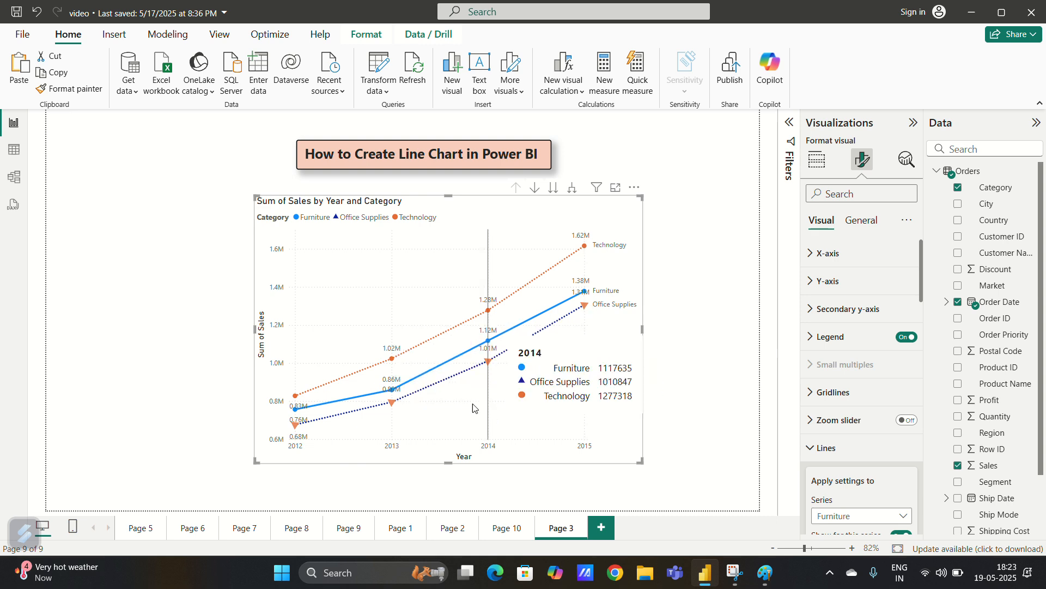